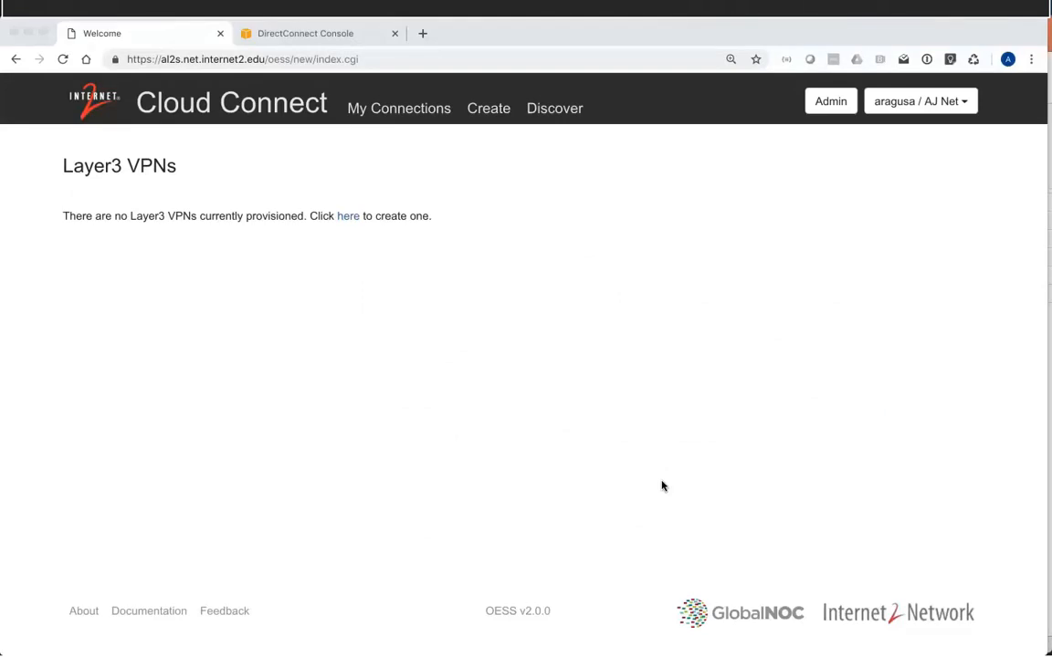
- Start a new Layer 3 VPN and describe it as "Demo VRF to AWS"
left_click(390, 188)
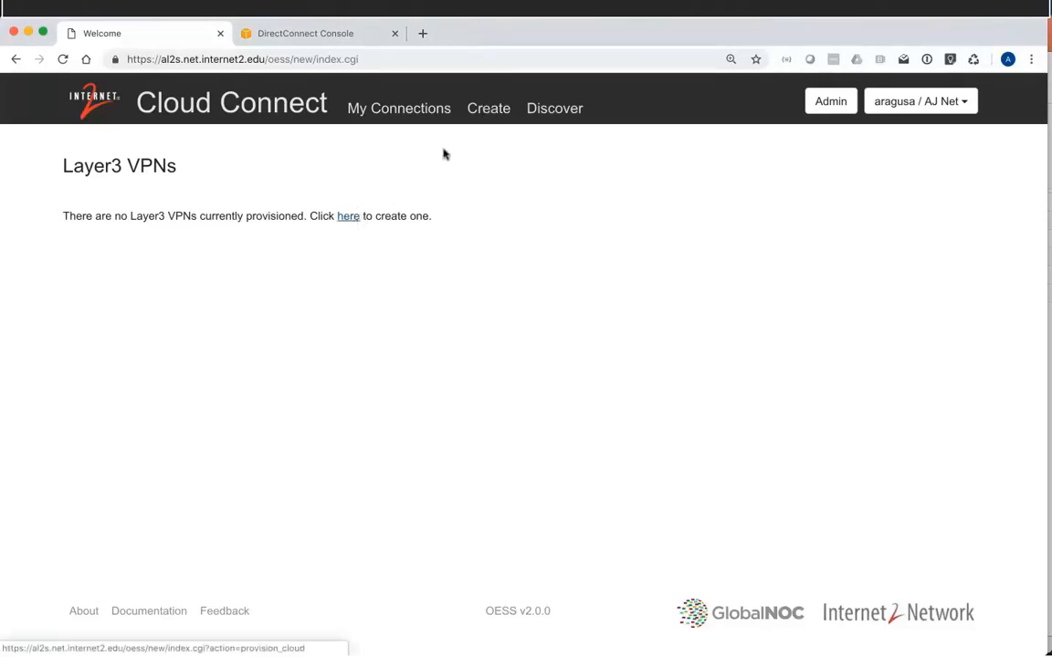
left_click(491, 110)
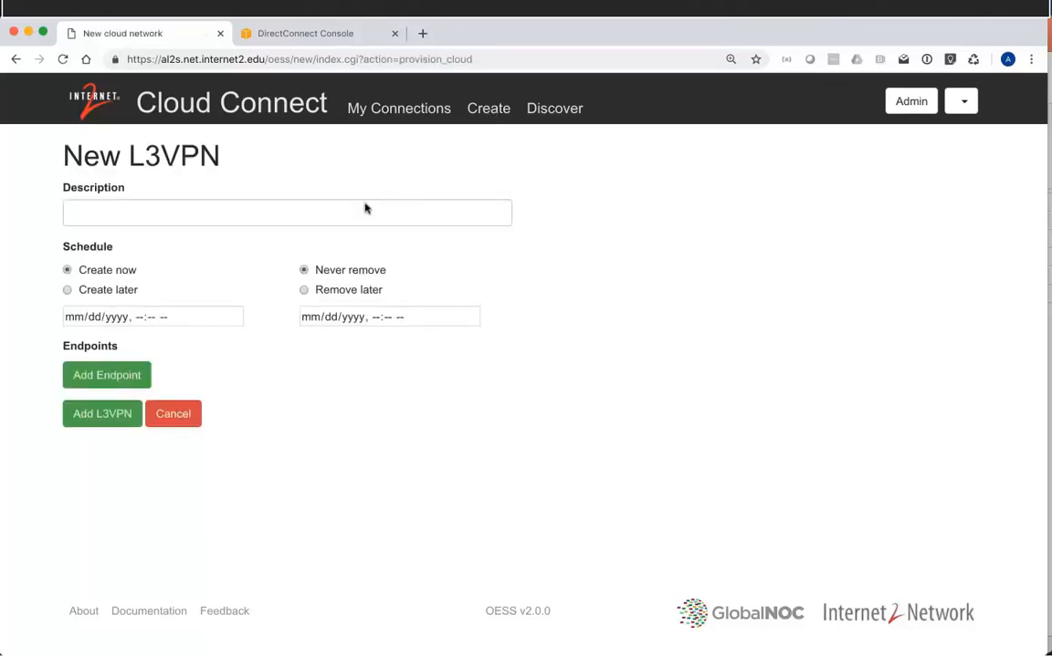
left_click(299, 214)
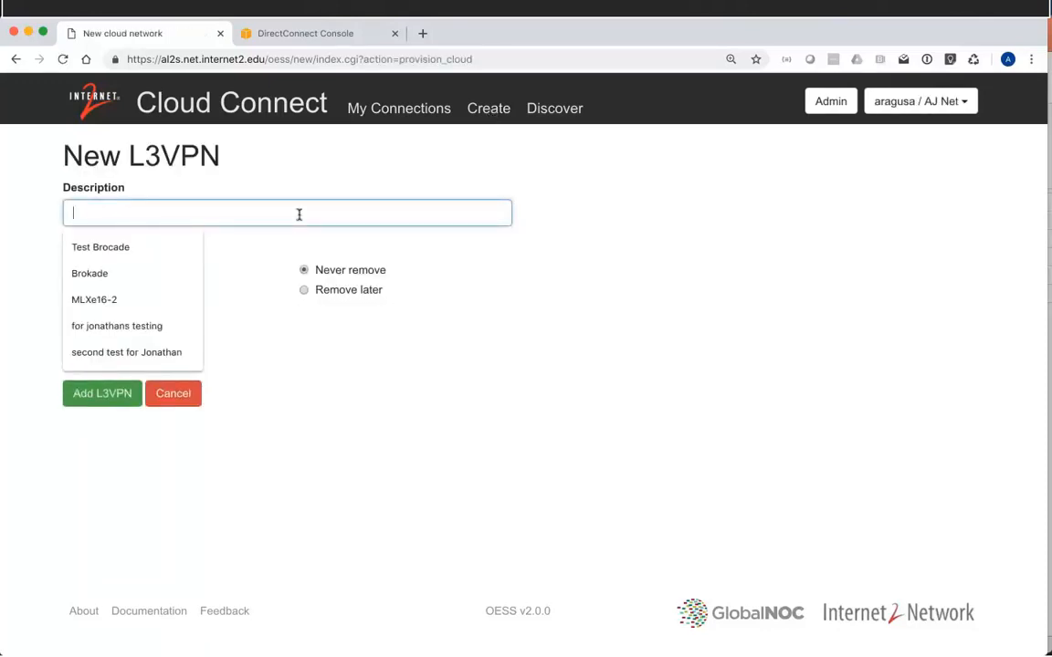
type("Demo V")
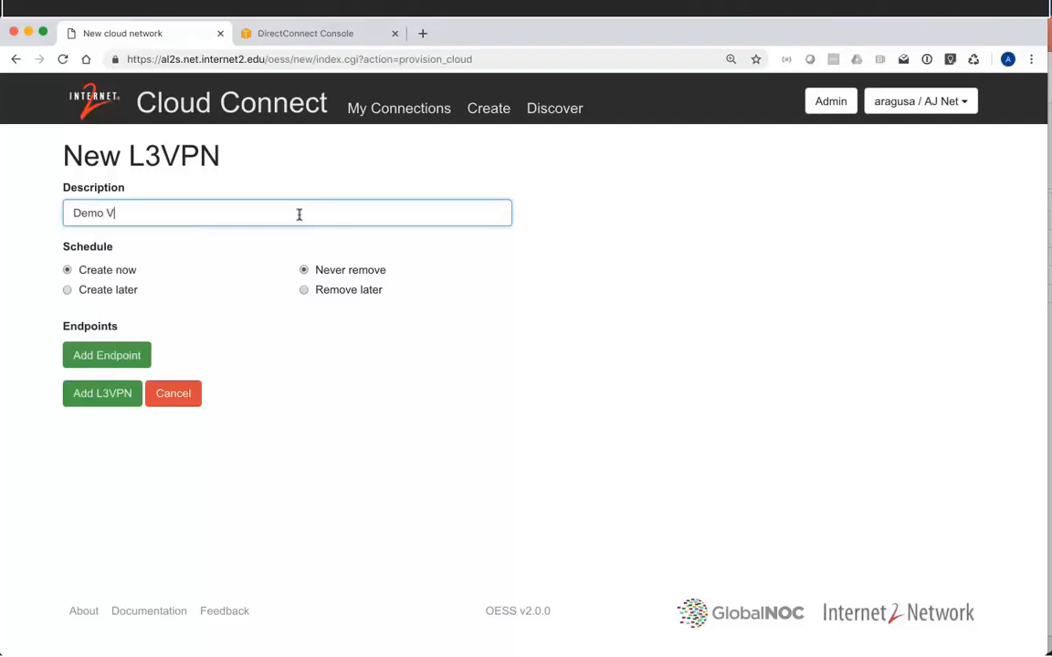
type("RF to AWS")
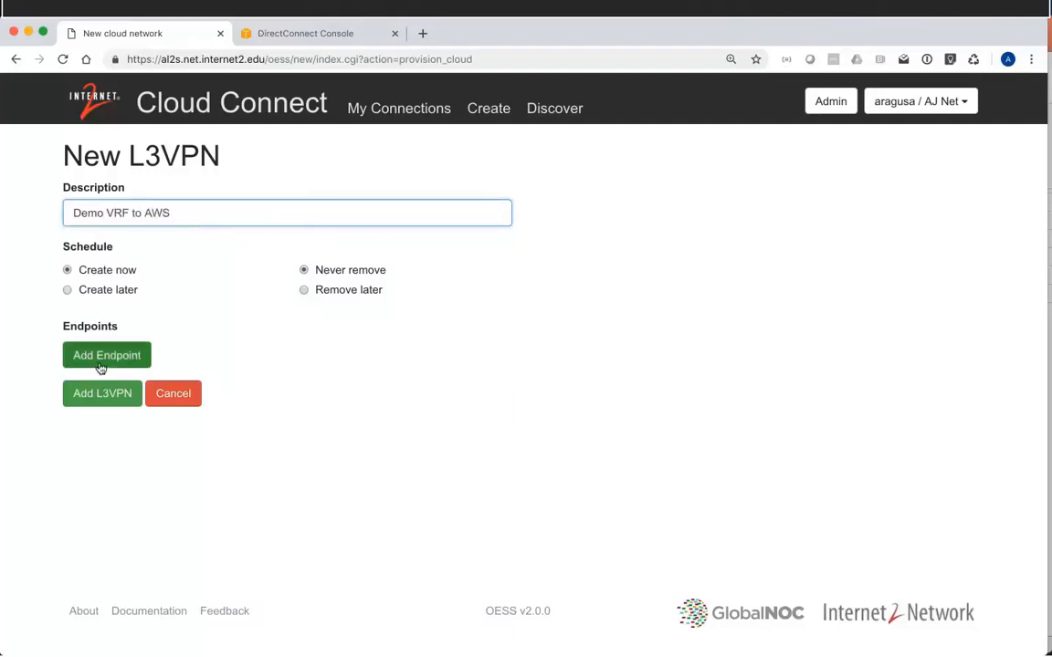
- Add a network endpoint for the entity Indiana University on VLAN 1005
left_click(95, 358)
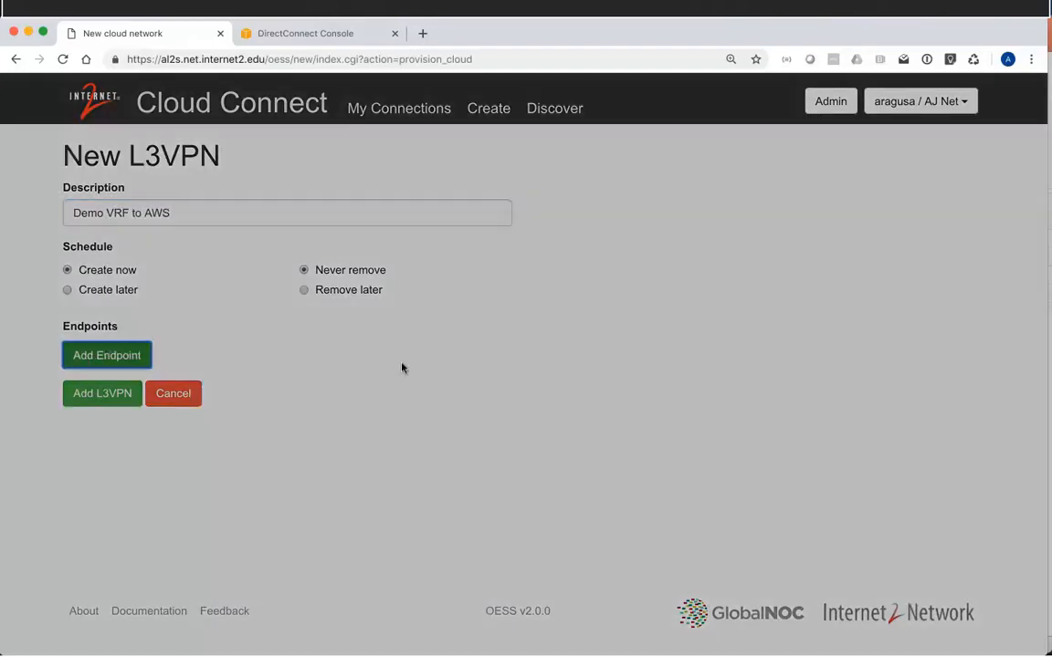
left_click(390, 224)
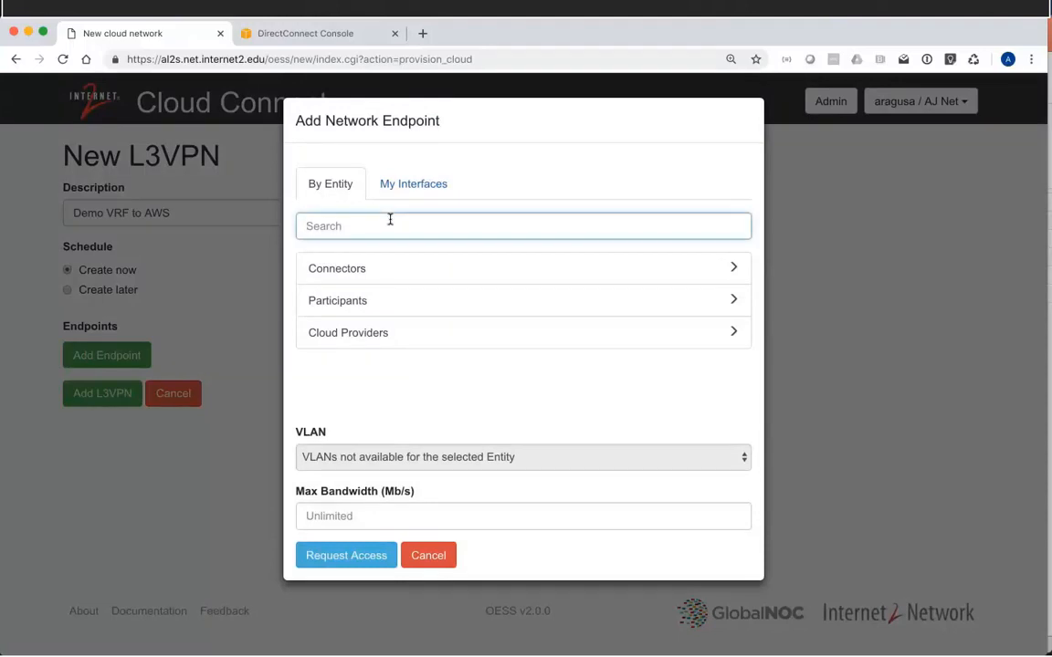
type("India")
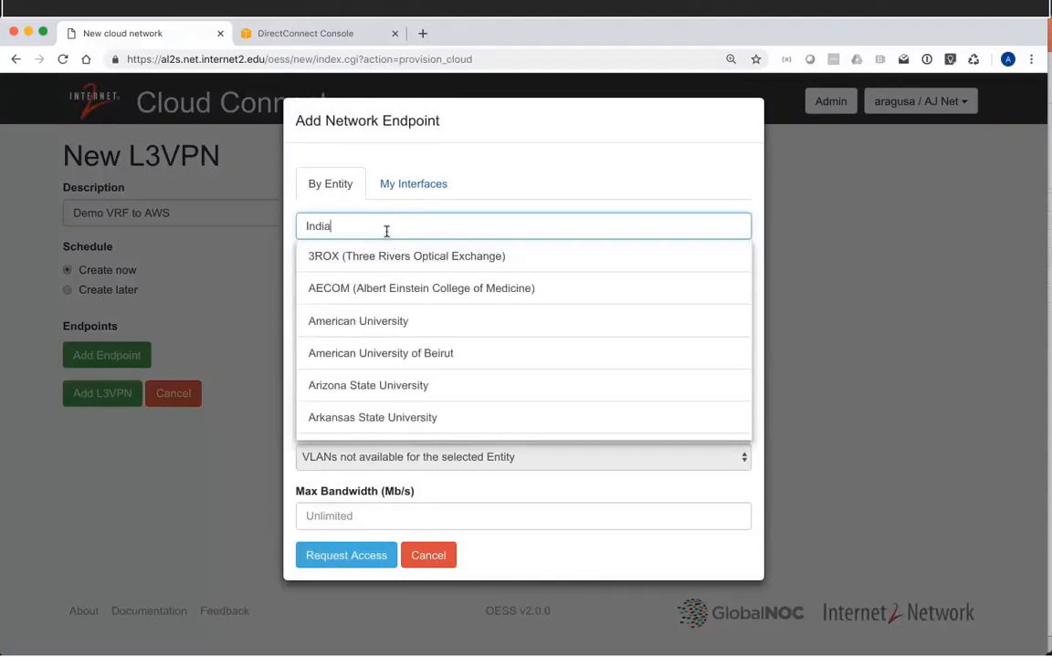
left_click(369, 289)
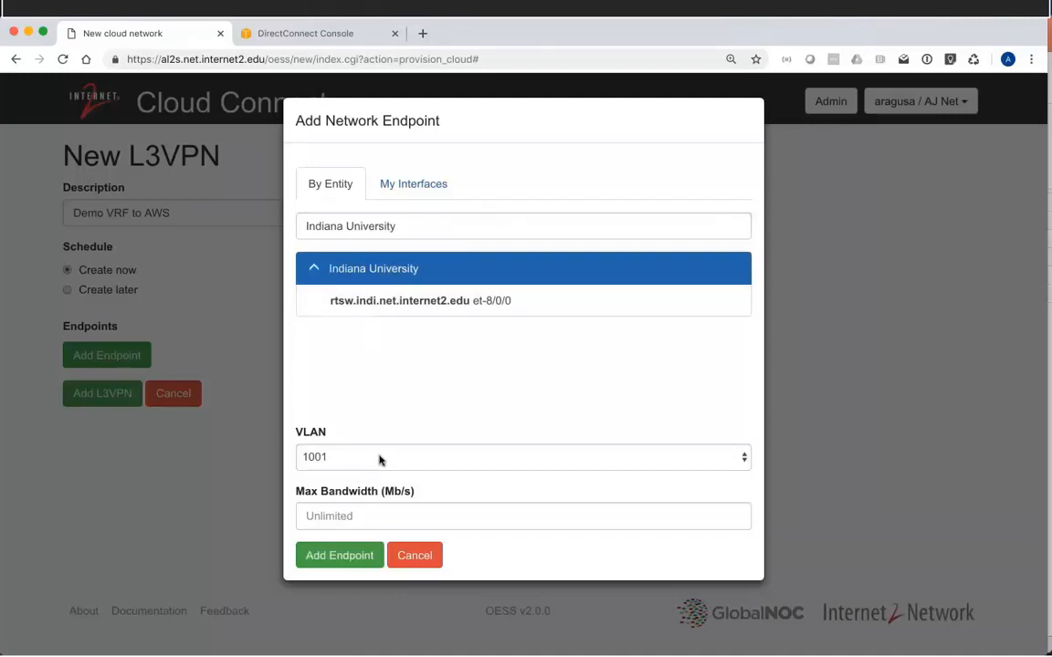
left_click(380, 459)
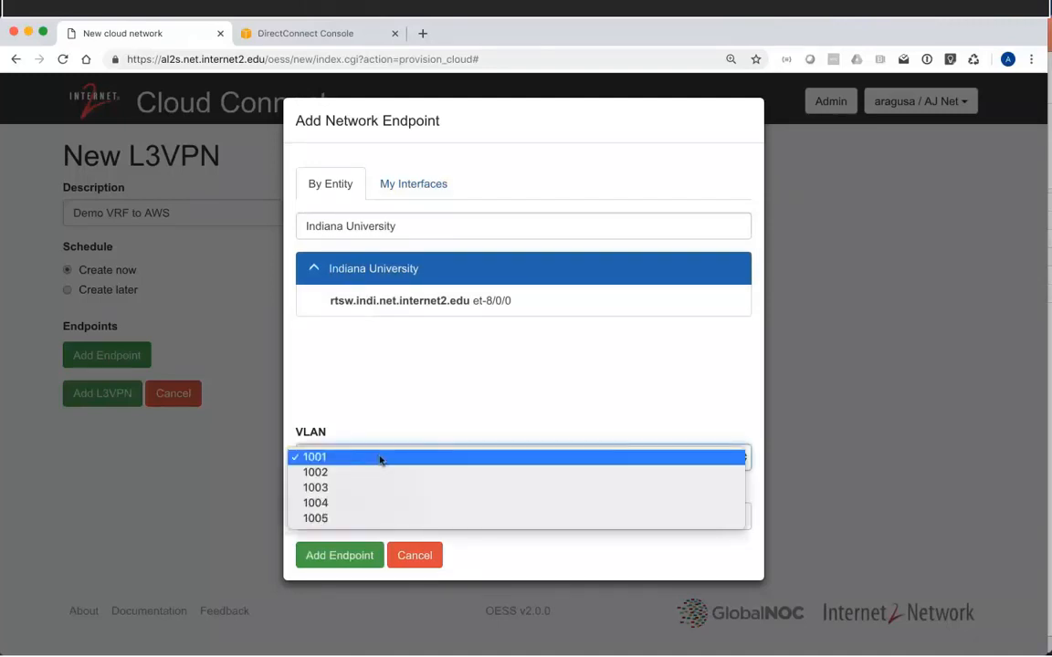
left_click(357, 518)
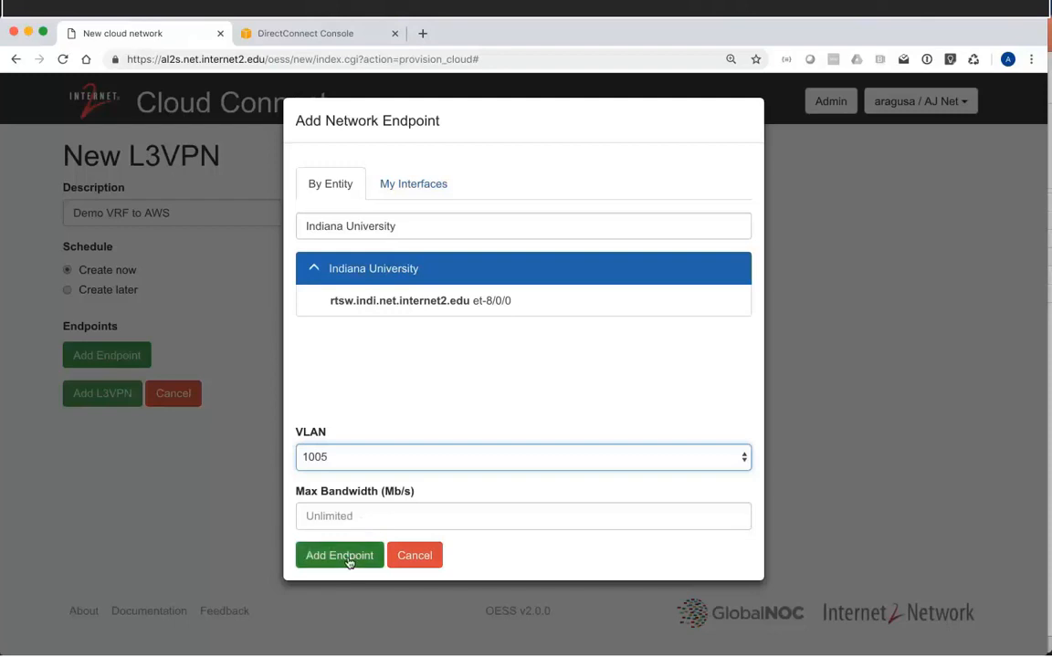
left_click(339, 557)
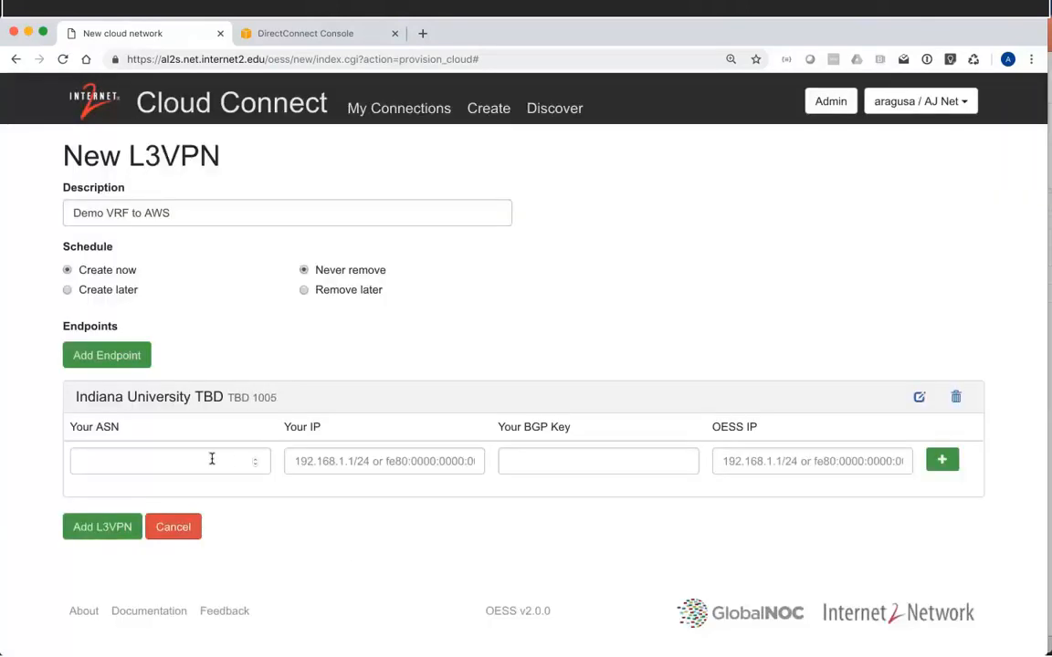
- Add a peering to the Indiana University endpoint with ASN 7, your IP 192.168.2.1/24 and OESS IP 192.168.2.2/24
left_click(211, 459)
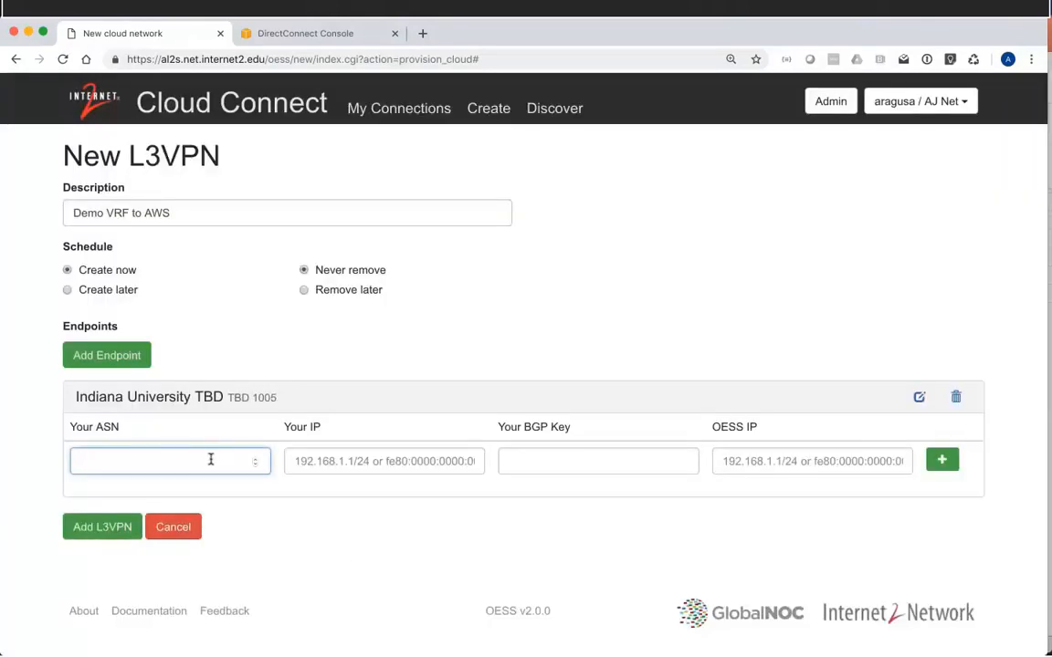
type("7")
key("Tab")
type("19")
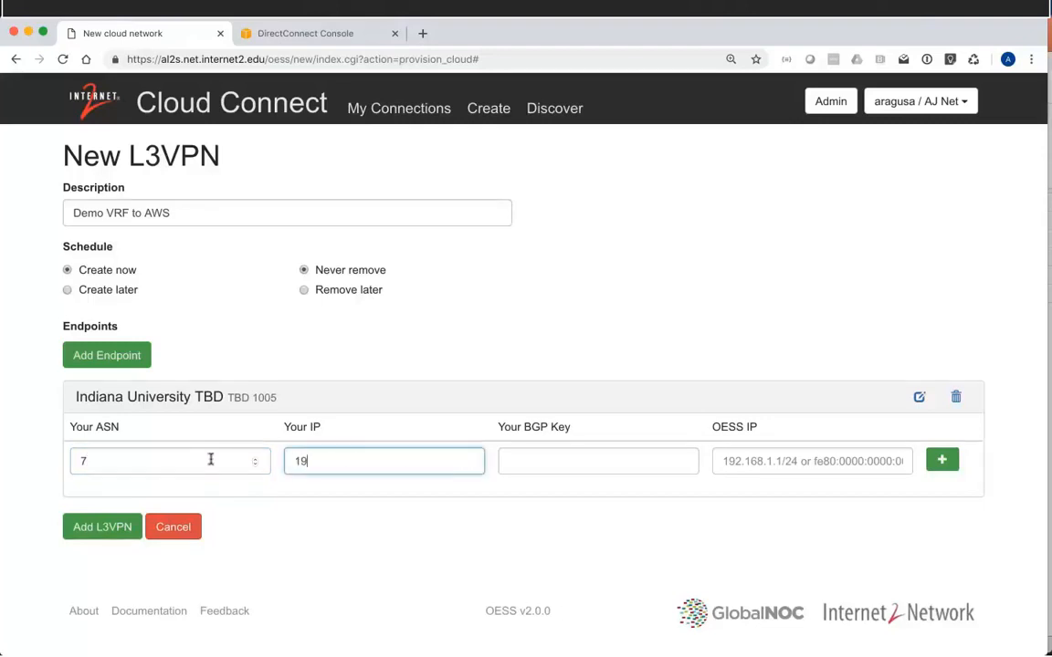
type("2.168.2.1/24")
key("Tab")
key("Tab")
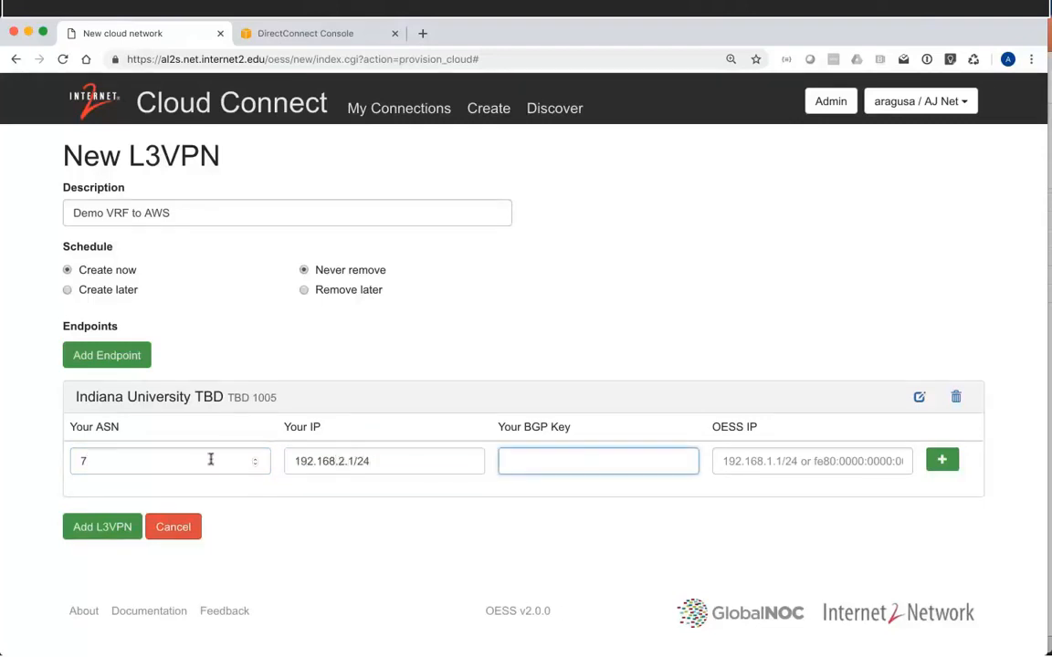
type("192.168.2")
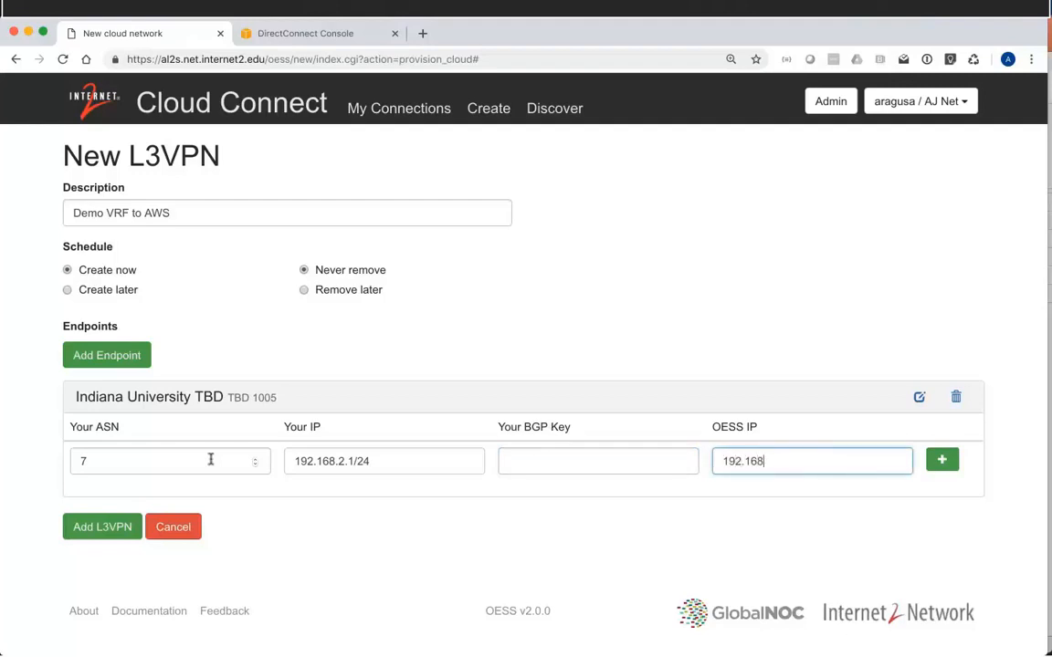
type(".2/24")
left_click(942, 461)
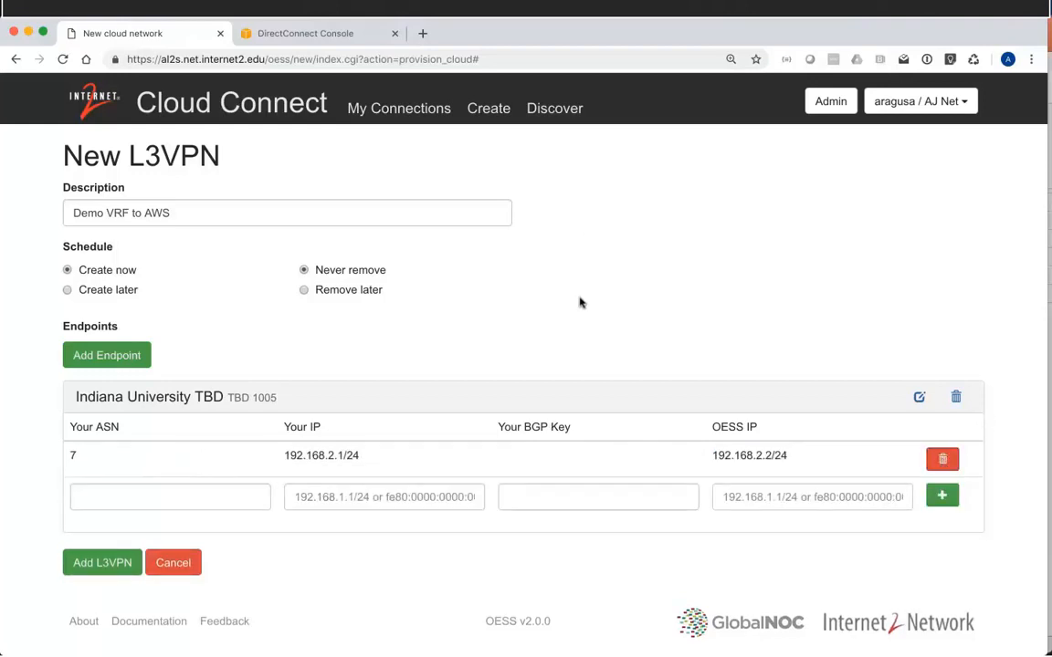
- Start a second network endpoint and select the AWS cloud provider's US East (Virginia) - Hosted VIF as its entity
left_click(111, 357)
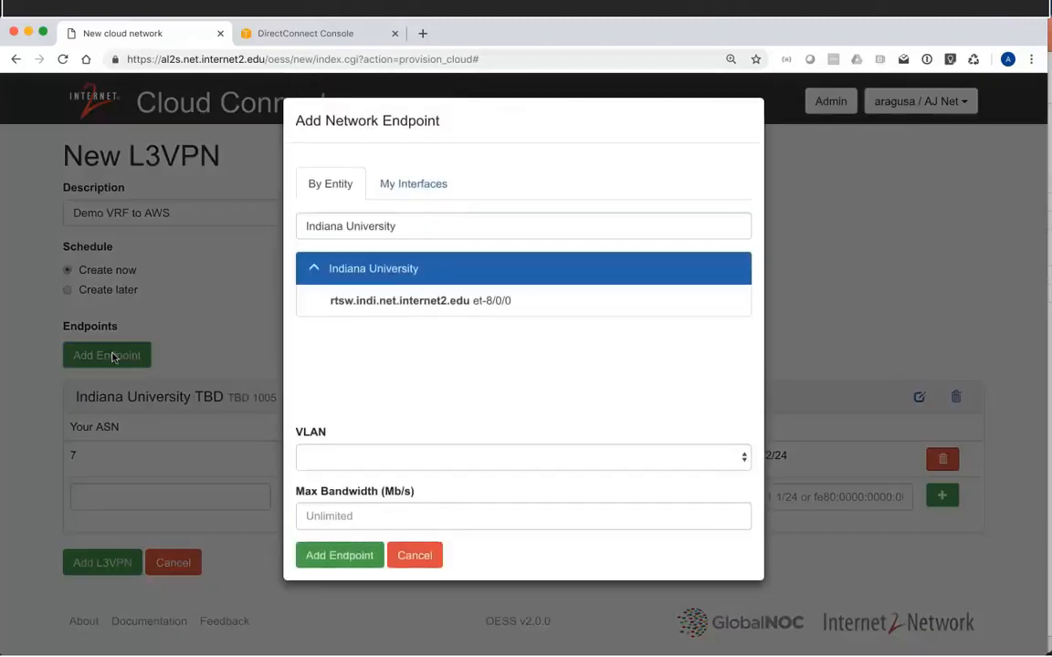
left_click(355, 274)
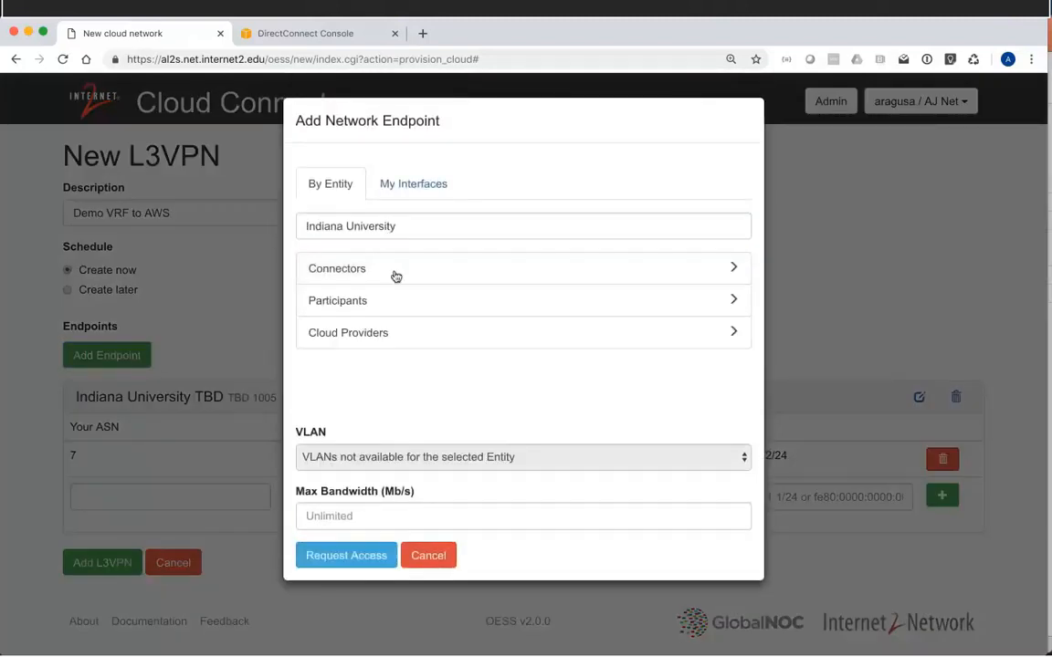
left_click(373, 335)
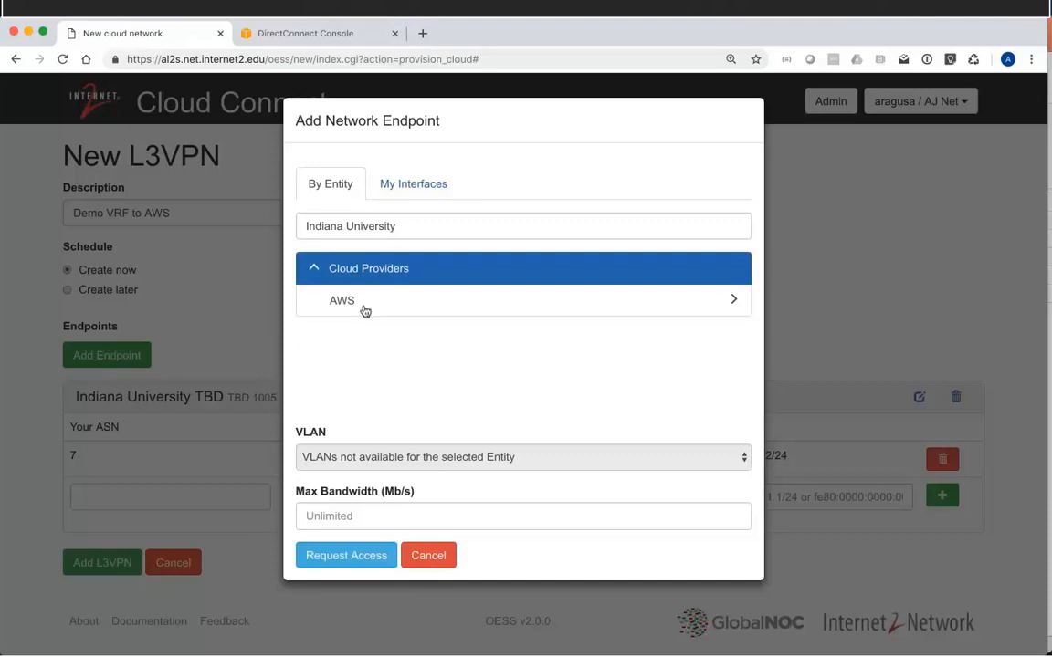
left_click(363, 308)
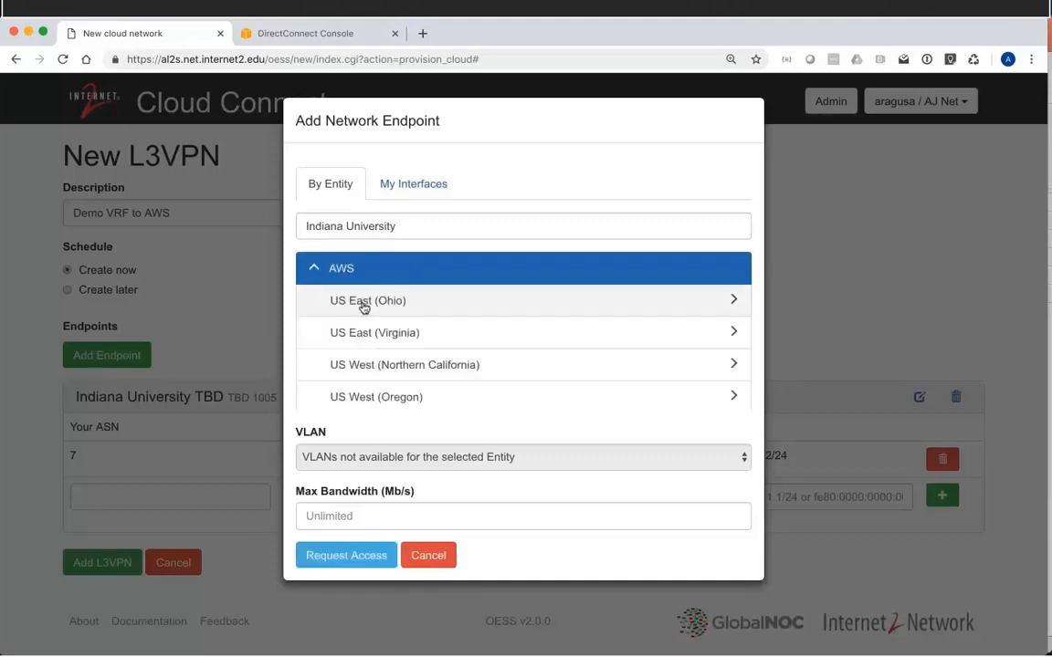
left_click(360, 327)
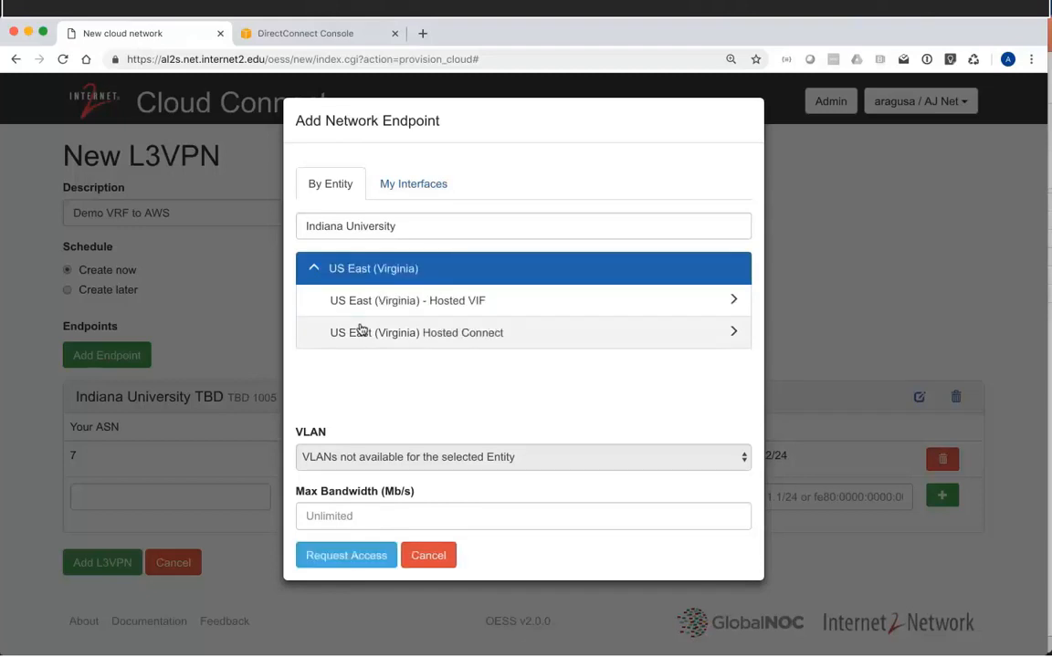
left_click(422, 303)
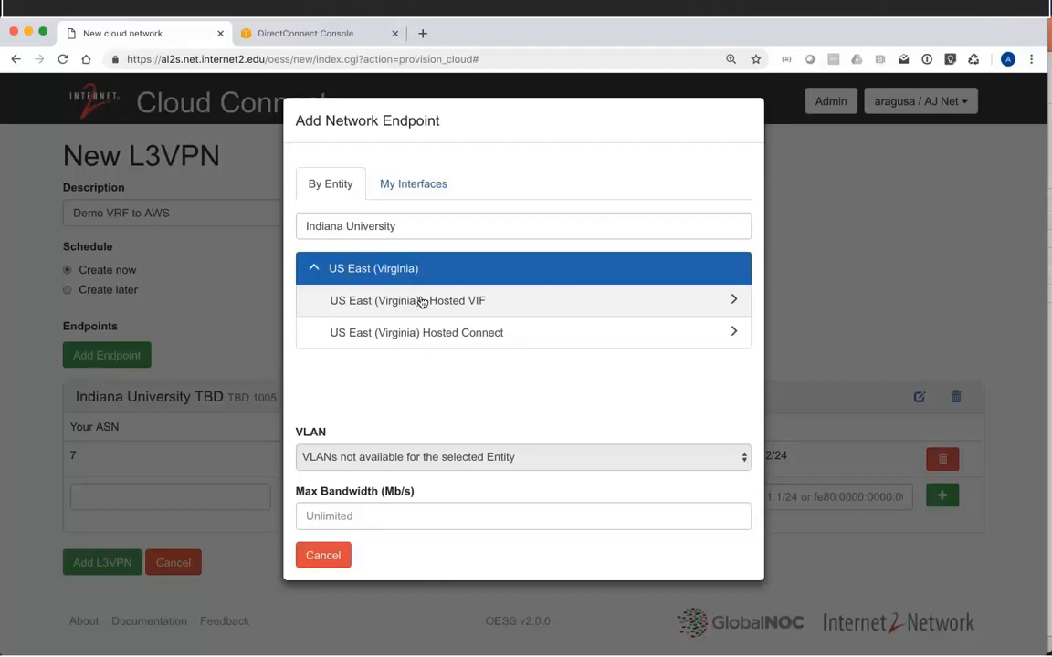
- Add the Hosted VIF endpoint with VLAN 1005, a maximum bandwidth of 50 Mb/s and the AWS account owner number
left_click(378, 459)
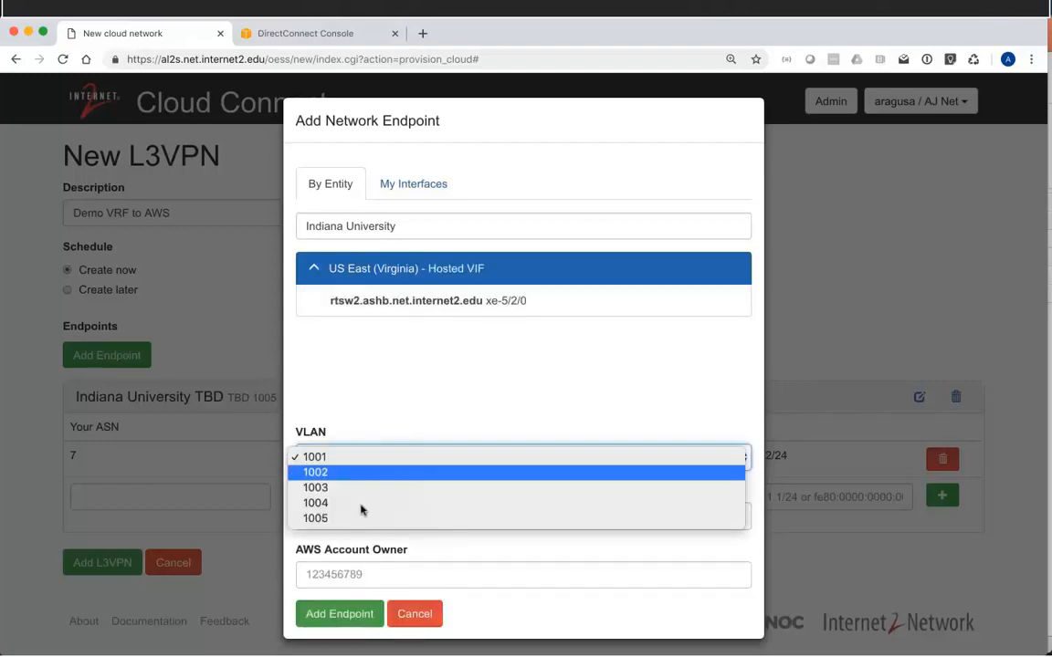
key("Escape")
key("Down")
key("Down")
key("Down")
key("Down")
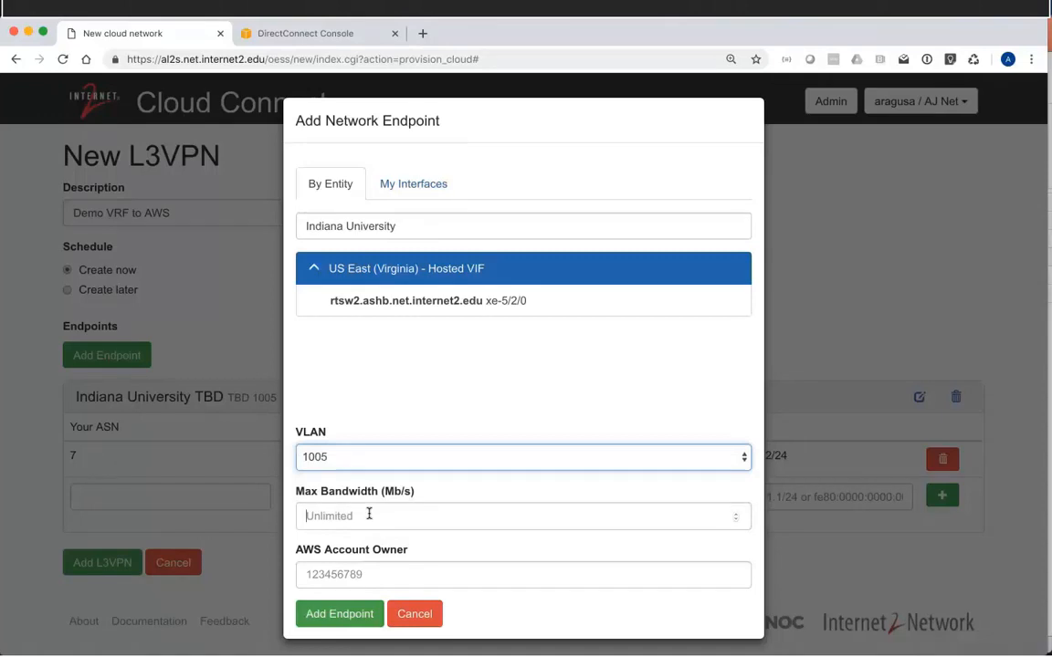
left_click(368, 514)
type("50")
key("Tab")
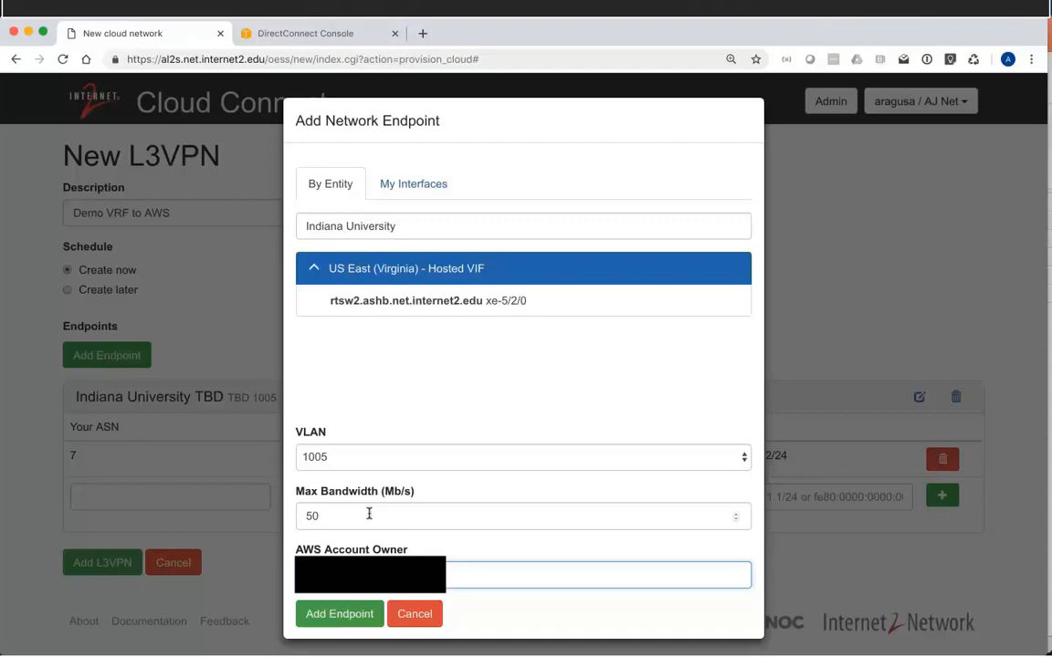
left_click(347, 615)
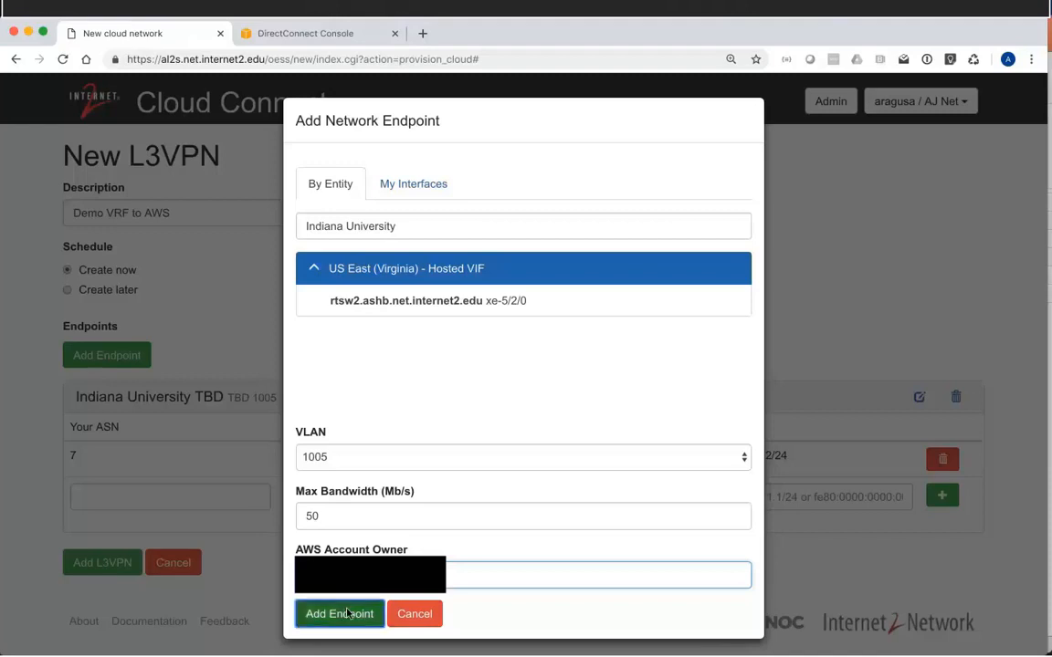
- Add a peering to the US East (Virginia) endpoint with your IP 192.168.5.2/31, the BGP key and OESS IP 192.168.5.3/31
scroll(422, 373, "down", 1)
scroll(422, 374, "down", 1)
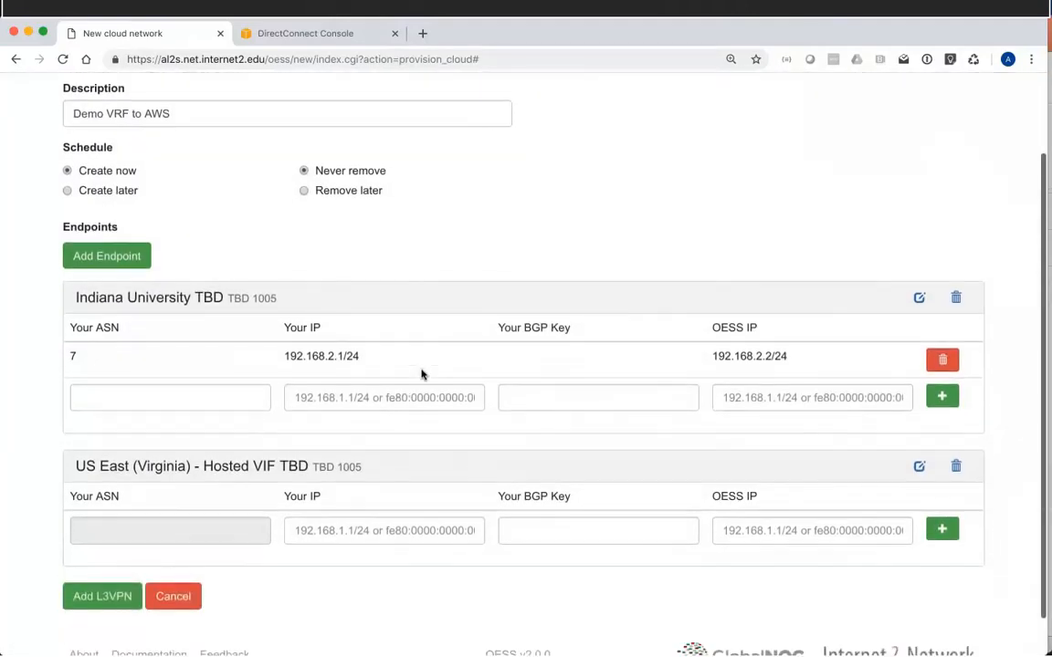
left_click(360, 532)
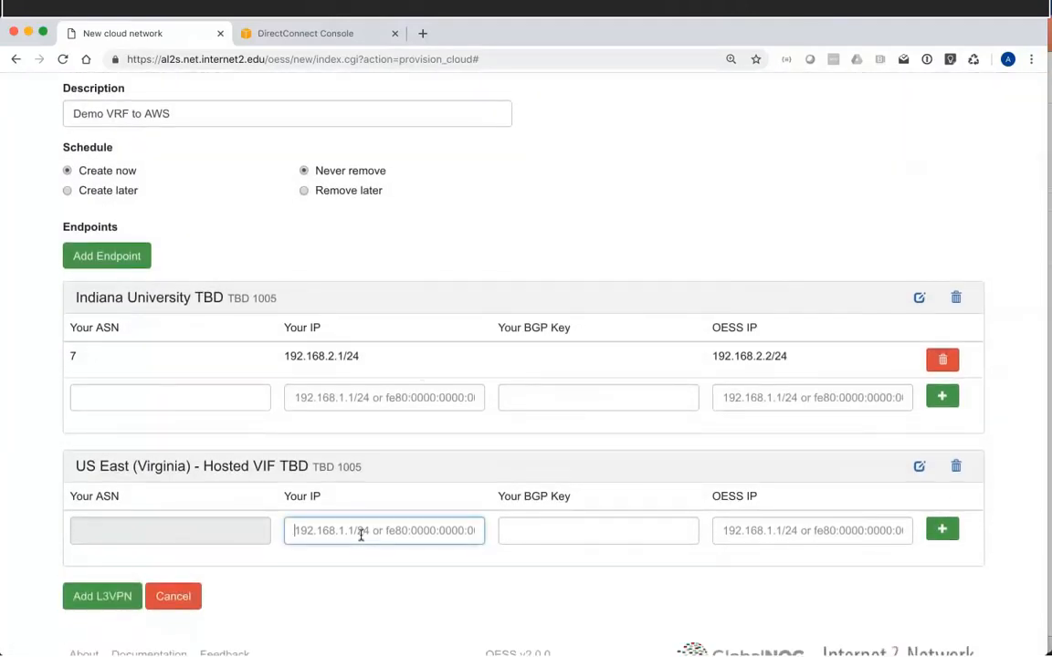
type("192.")
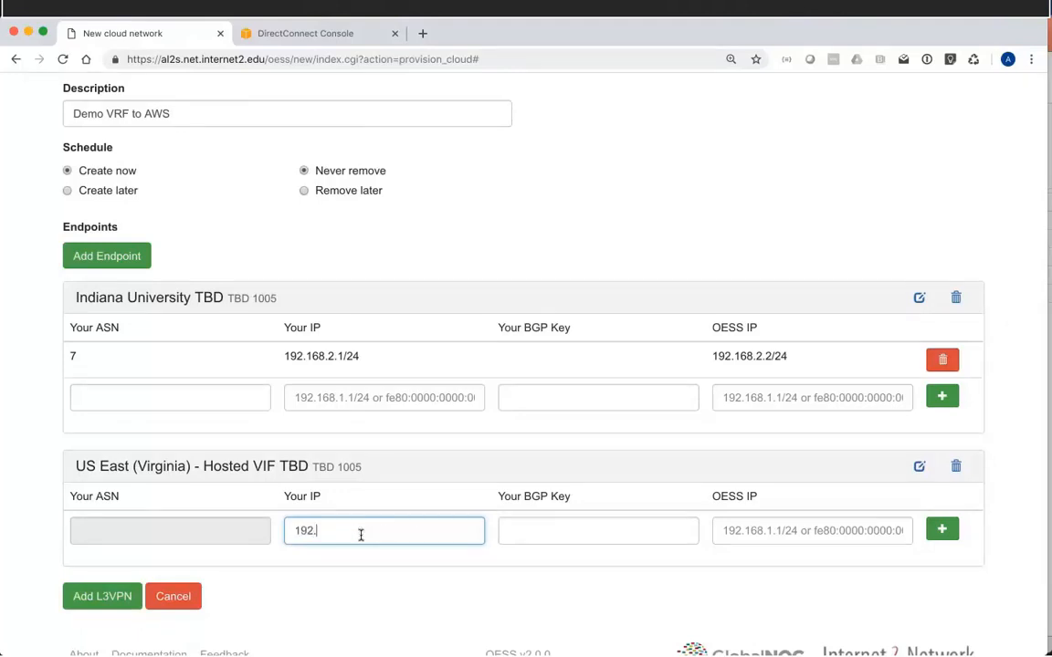
type("168.5.2/31")
key("Tab")
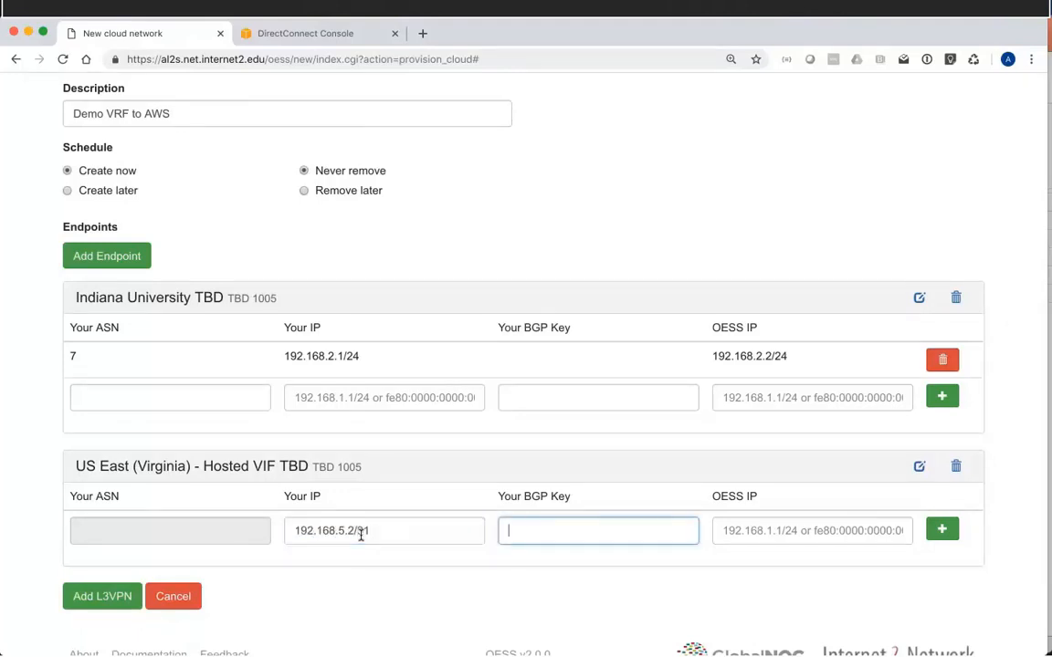
key("super+v")
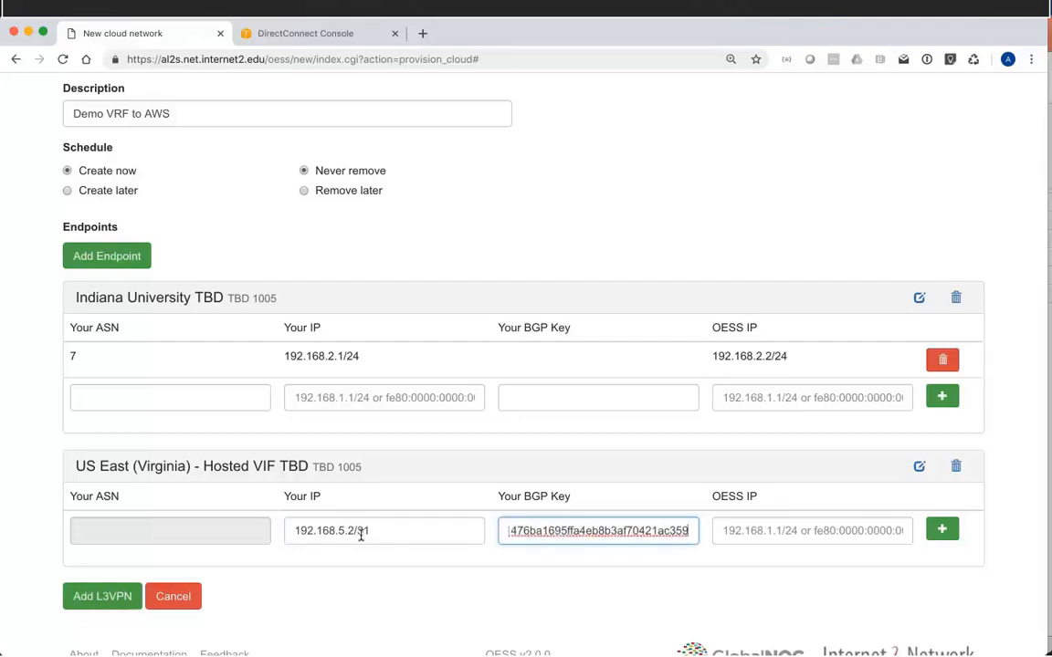
key("Tab")
type("192.1")
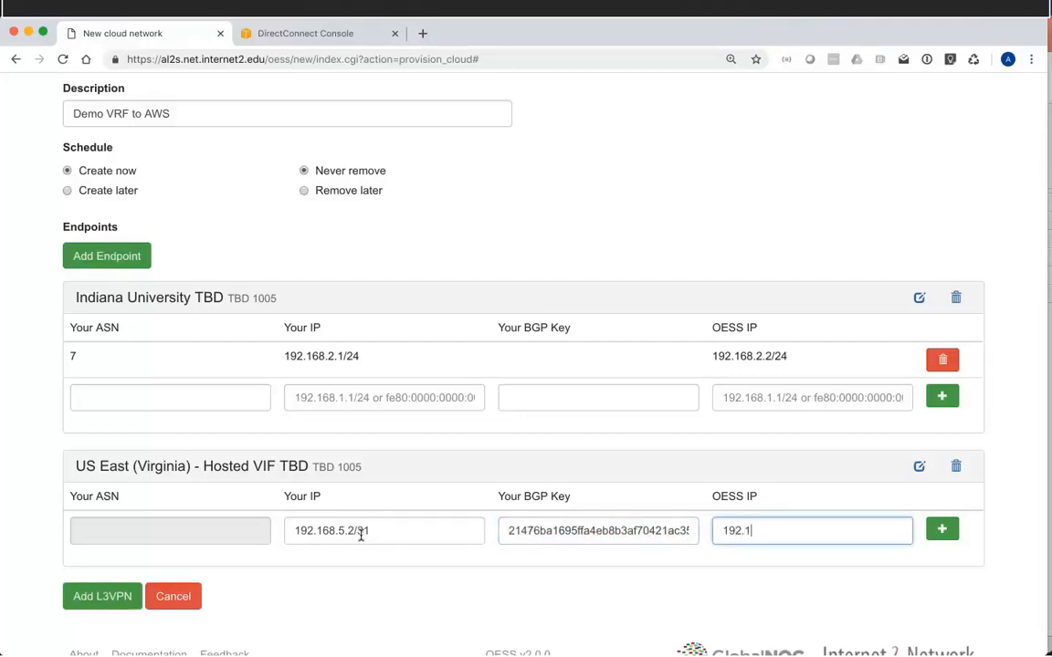
type("68.5.3/31")
left_click(916, 558)
left_click(942, 530)
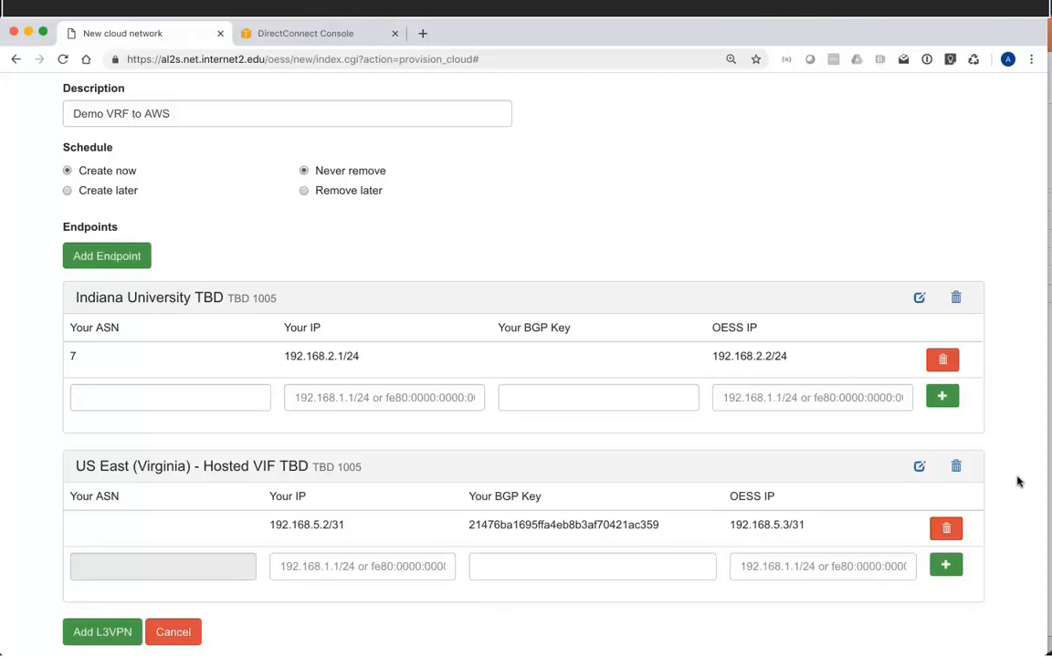
scroll(1018, 482, "up", 3)
scroll(1018, 482, "down", 2)
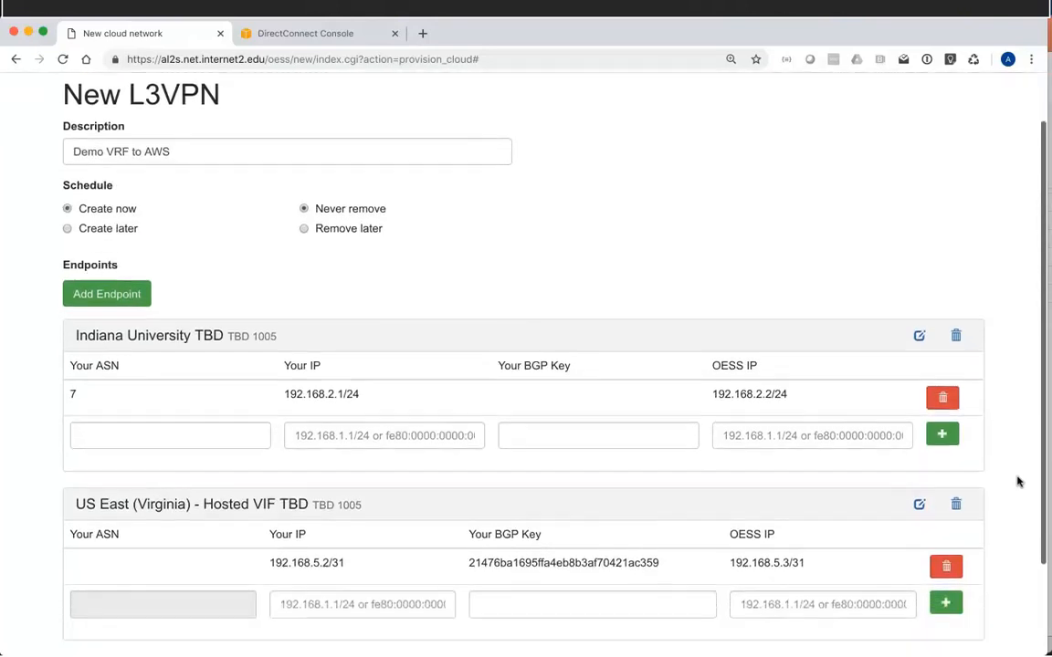
- Submit the Demo VRF to AWS L3VPN with its Indiana University and US East (Virginia) - Hosted VIF endpoints for provisioning
scroll(1018, 482, "down", 2)
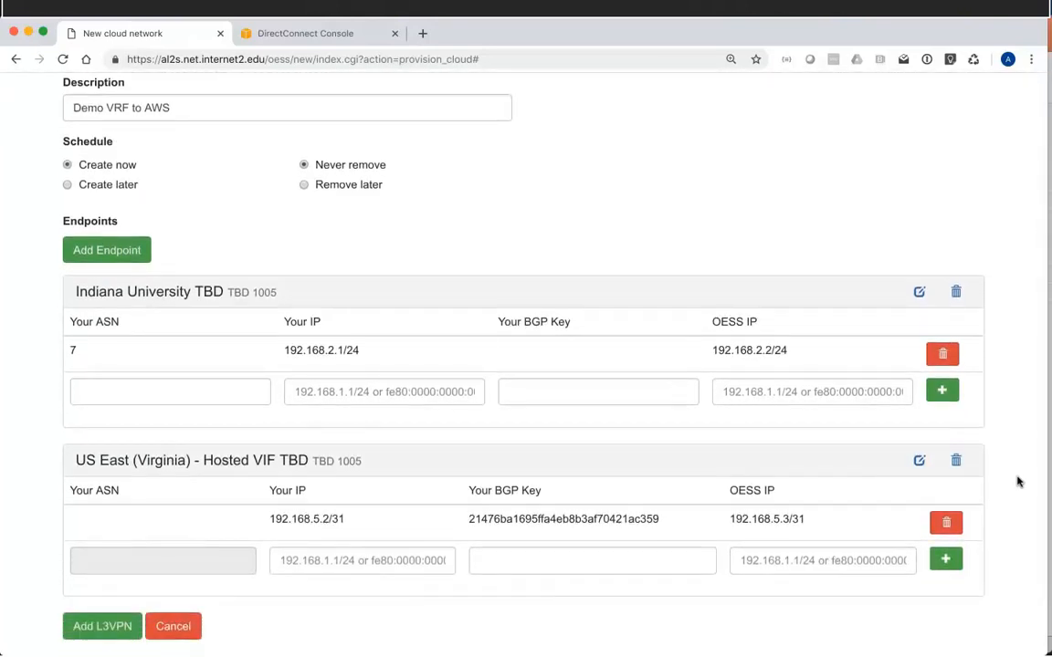
left_click(91, 632)
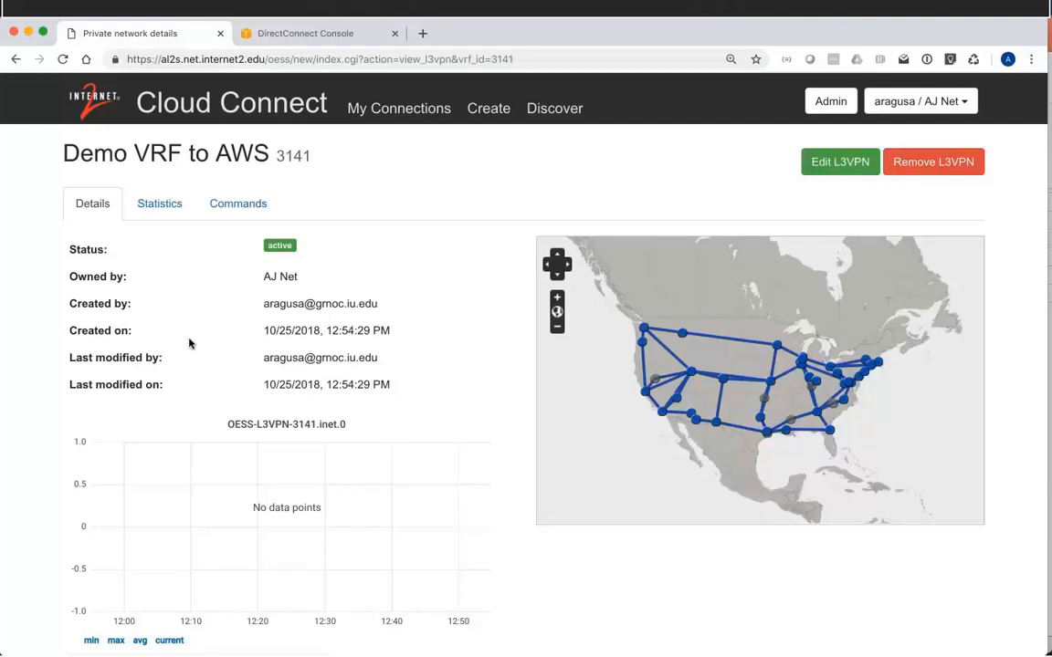
- Review the new L3VPN's details, checking both endpoints' peering status, the Hosted VIF endpoint's ASN and the active prefixes graph
scroll(47, 300, "down", 1)
scroll(46, 300, "down", 5)
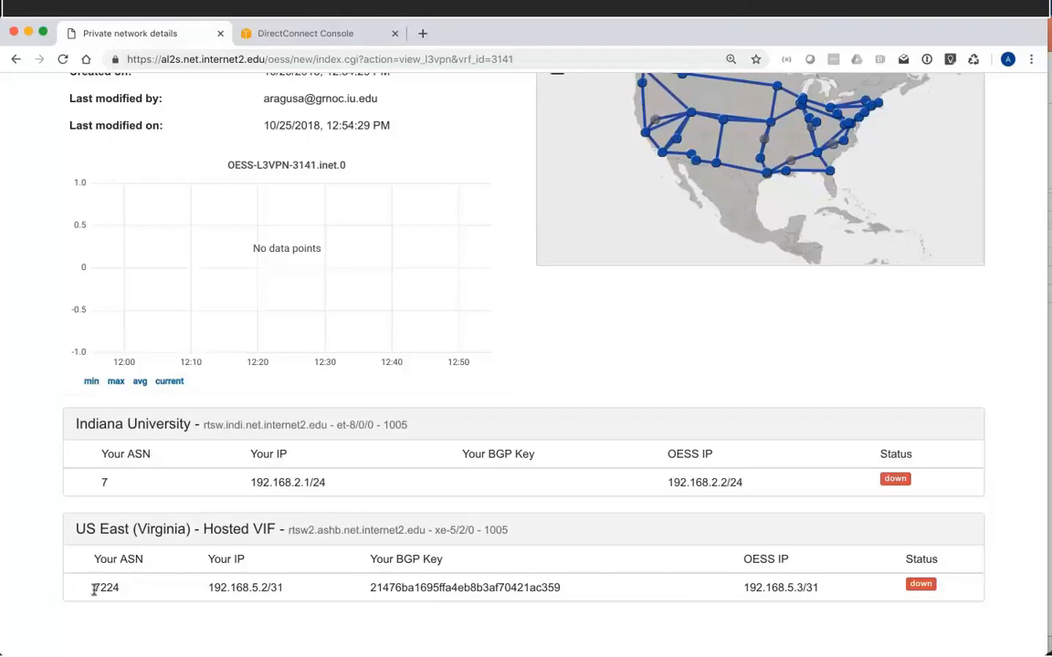
left_click_drag(94, 589, 123, 595)
left_click(139, 593)
scroll(1004, 404, "up", 3)
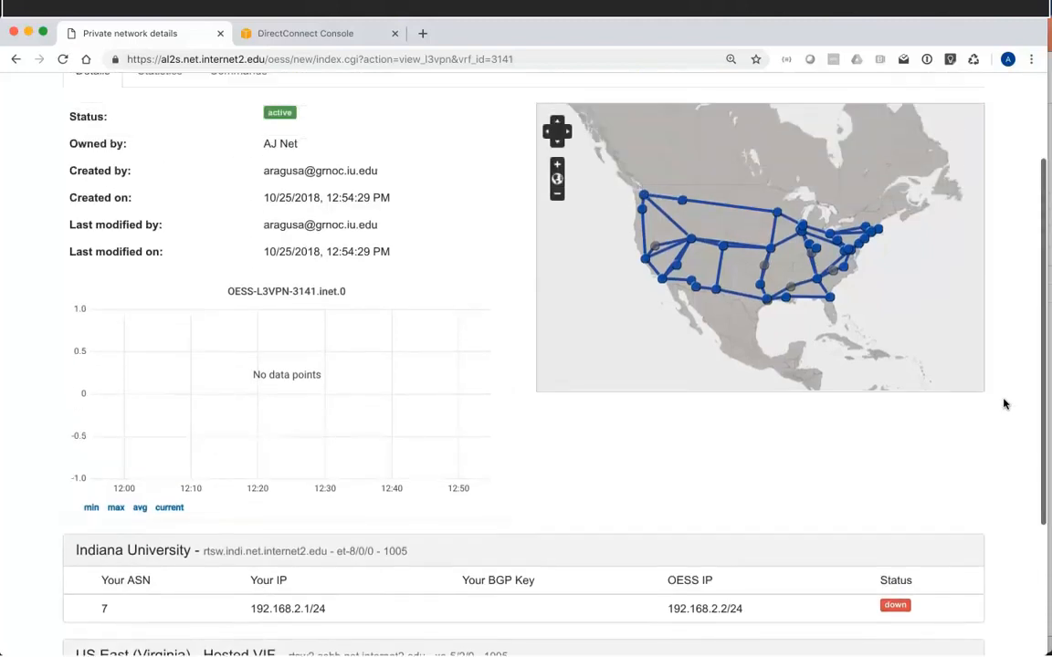
scroll(1005, 403, "up", 1)
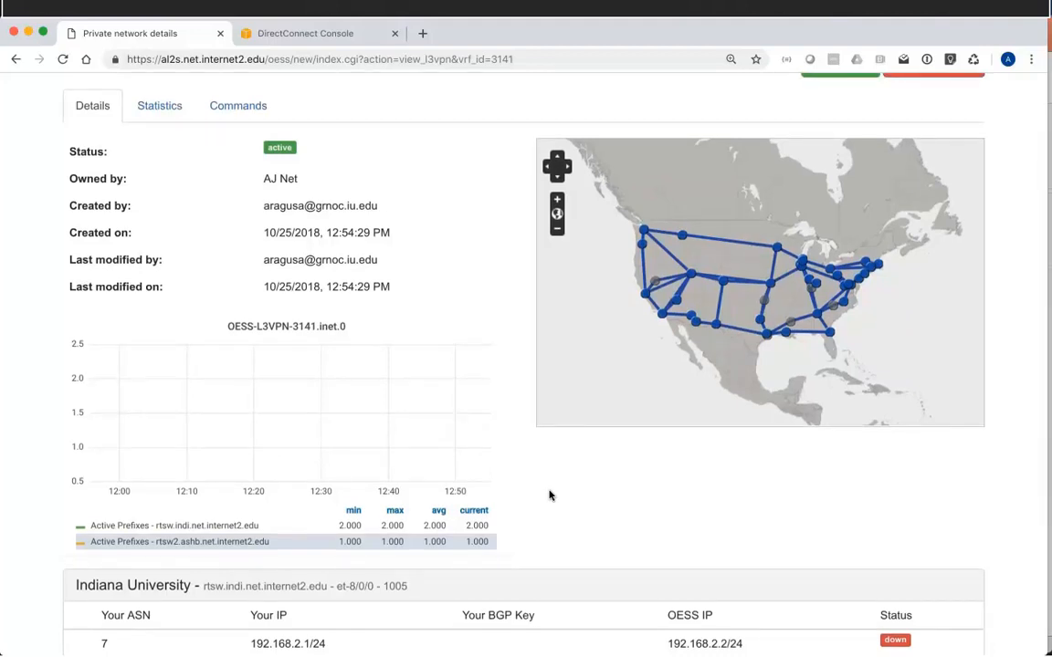
scroll(549, 495, "up", 3)
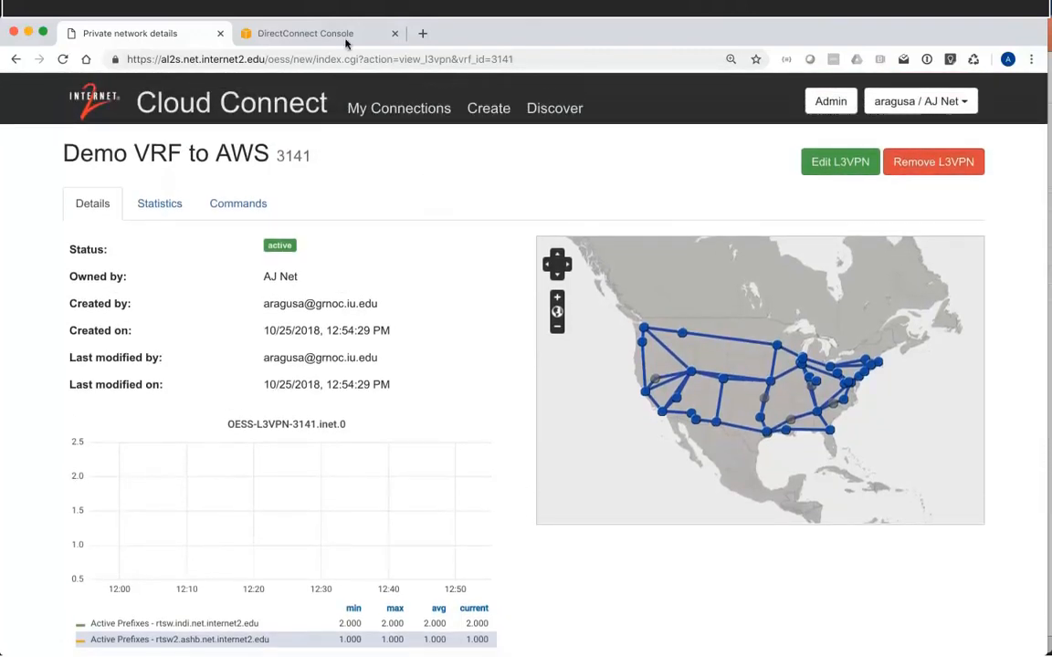
- Switch to the AWS Direct Connect console, select the Demo VRF to AWS virtual interface and check its Amazon side ASN
left_click(345, 37)
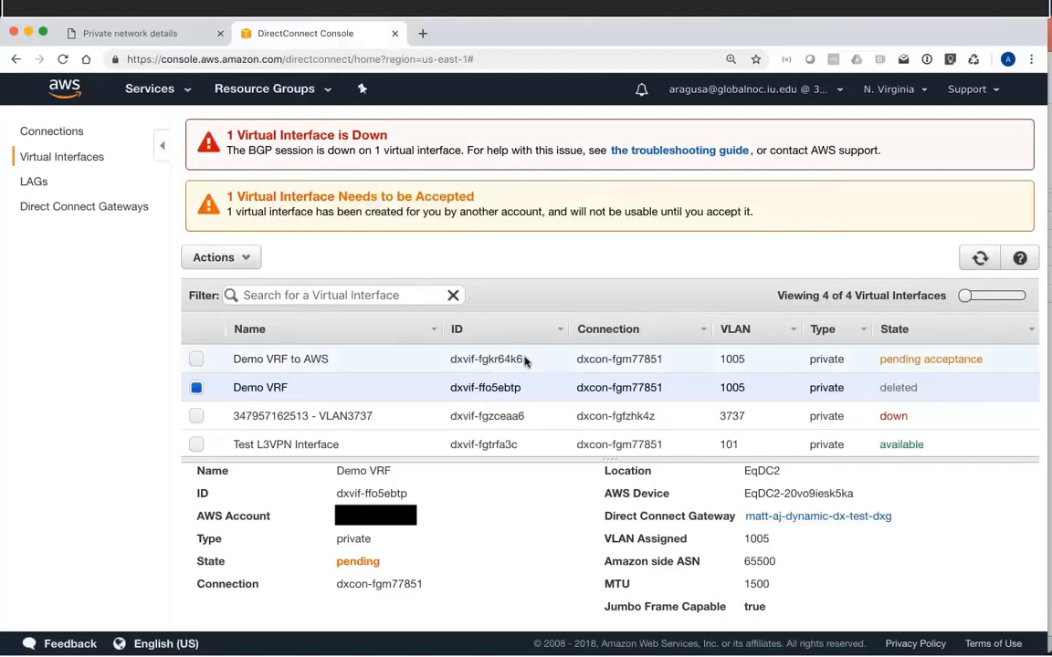
left_click(525, 361)
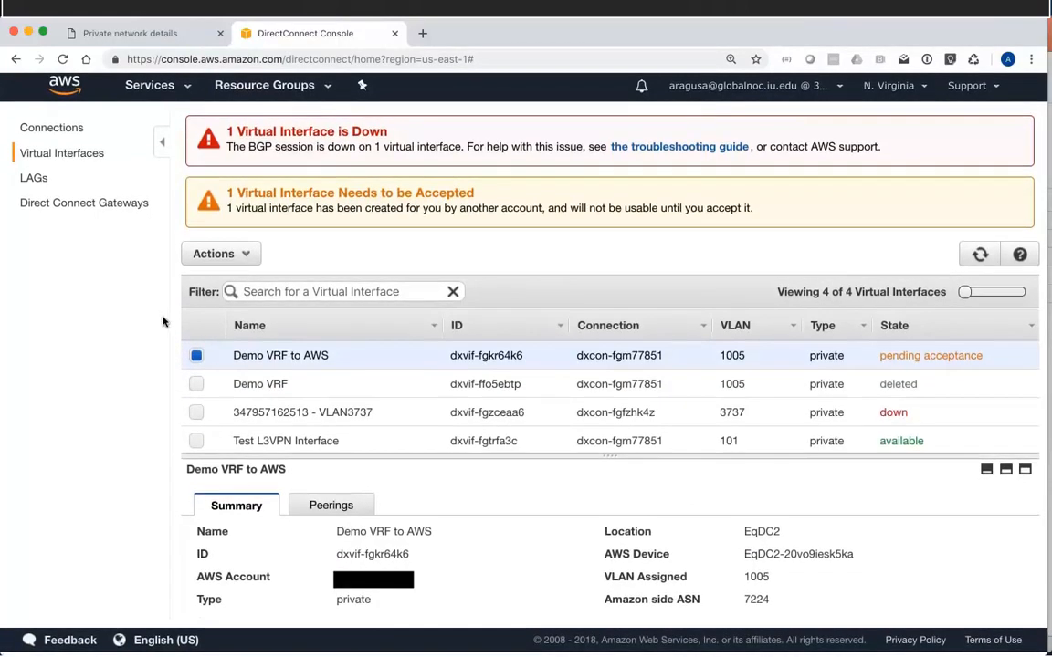
left_click_drag(660, 603, 701, 603)
left_click_drag(775, 628, 775, 548)
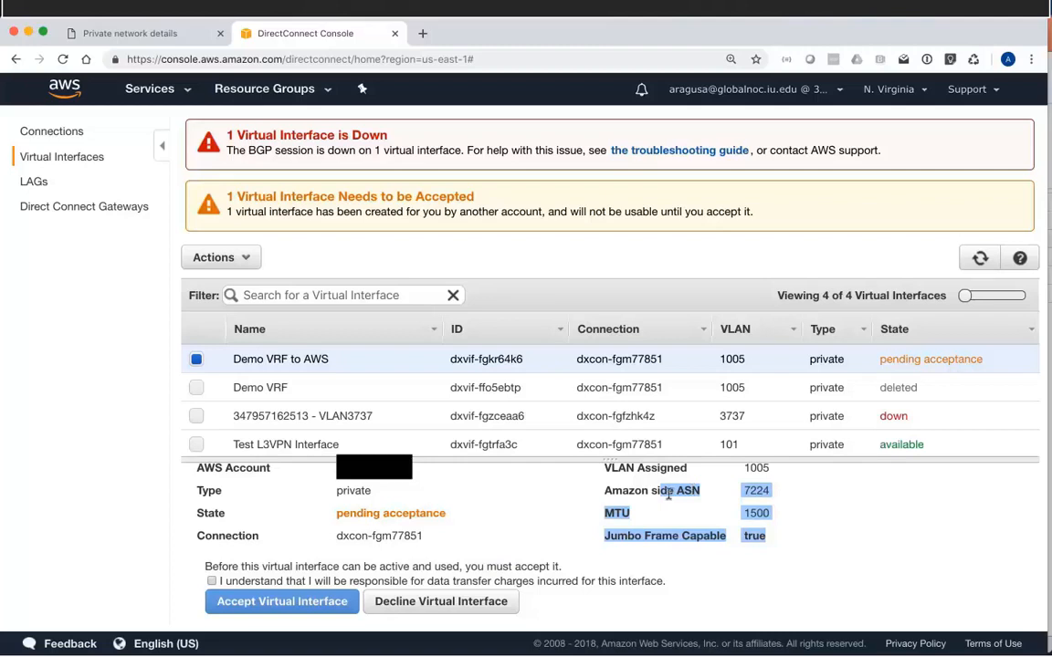
double_click(751, 490)
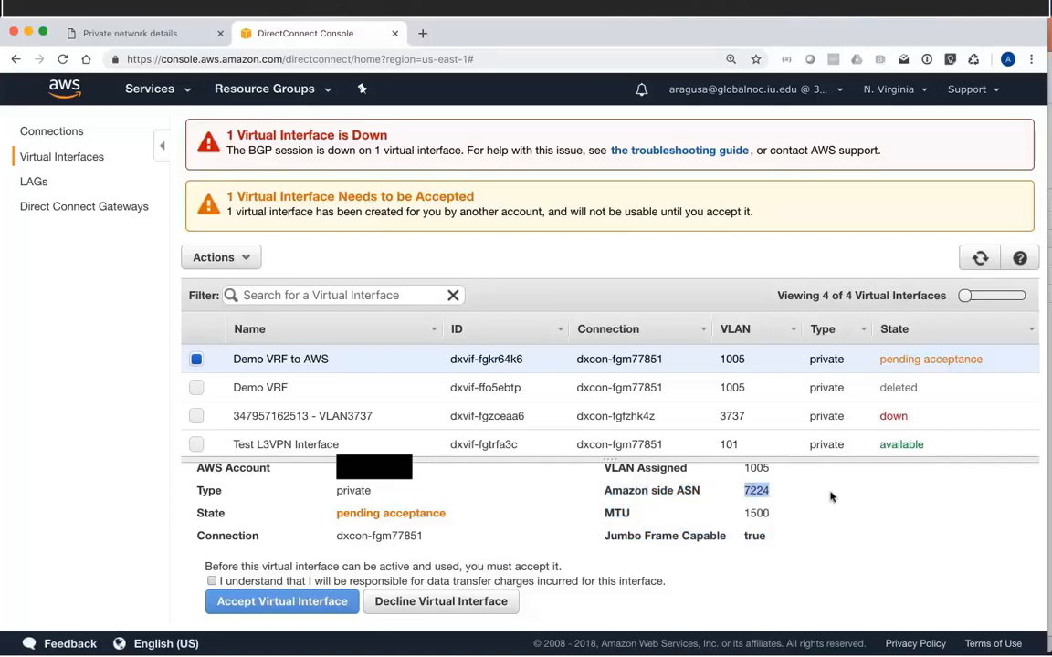
- Accept the virtual interface, acknowledging the data transfer charges and attaching it to the Direct Connect Gateway matt-aj-dynamic-dx-test-dxg
left_click(213, 581)
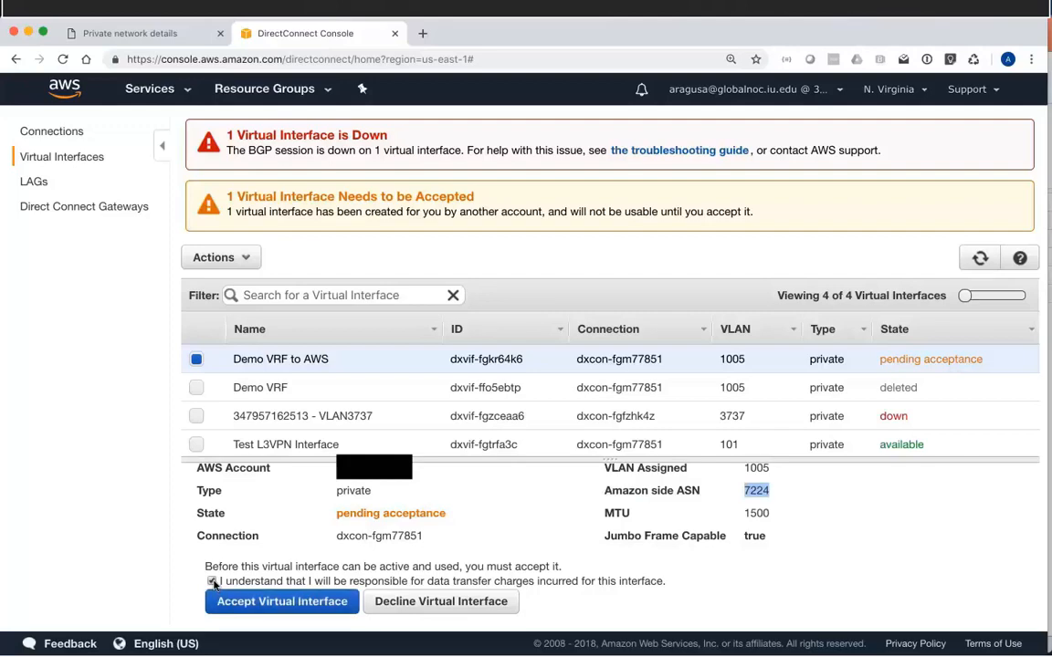
left_click(258, 602)
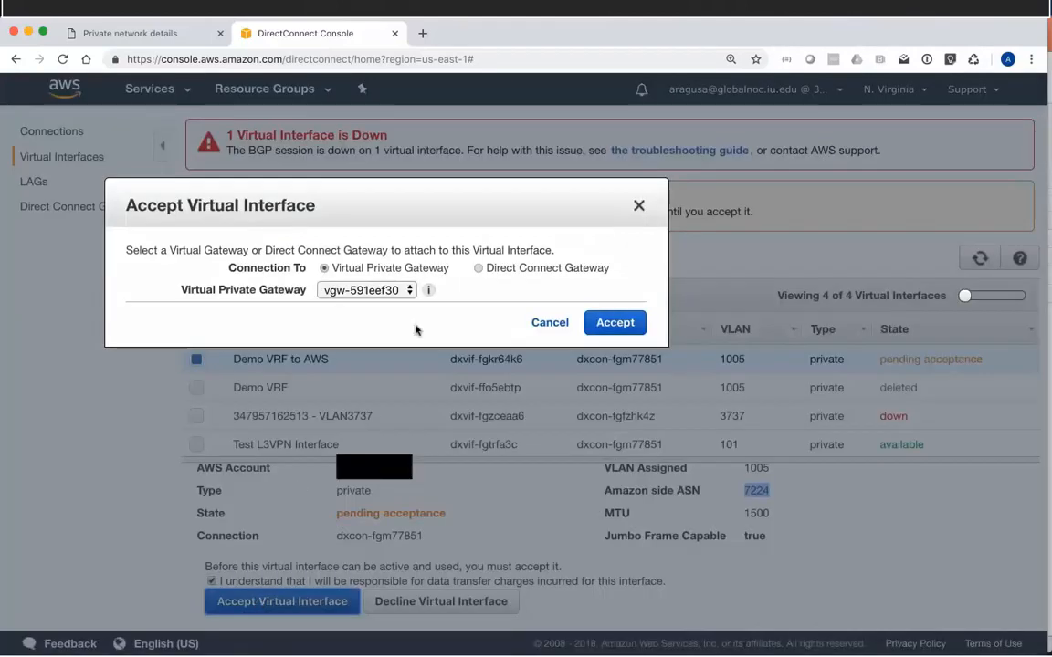
left_click(522, 272)
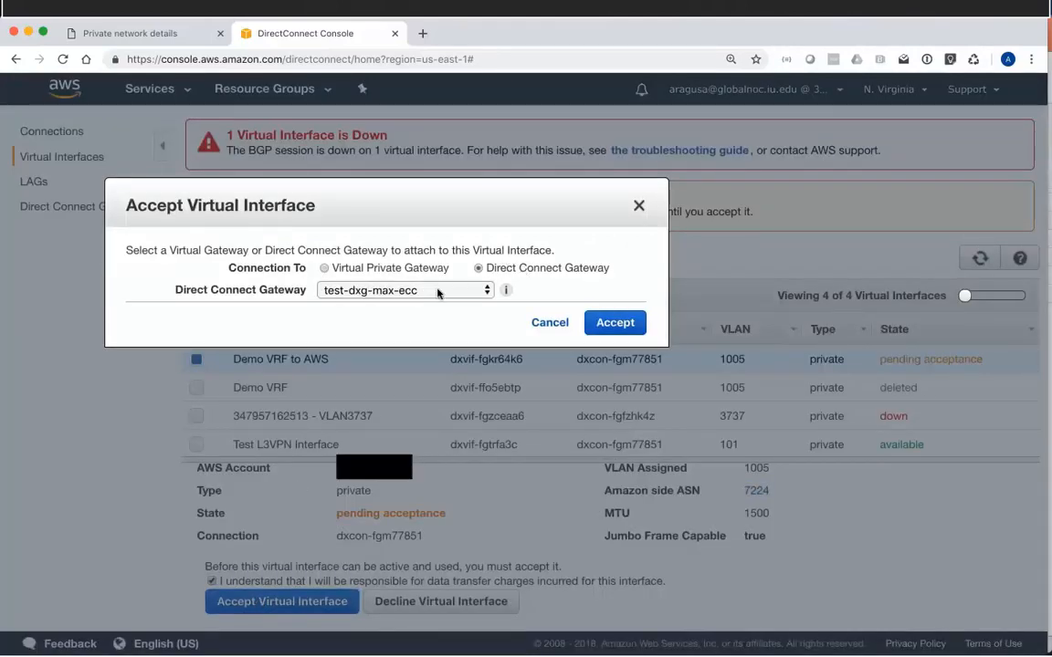
left_click(402, 290)
left_click(439, 321)
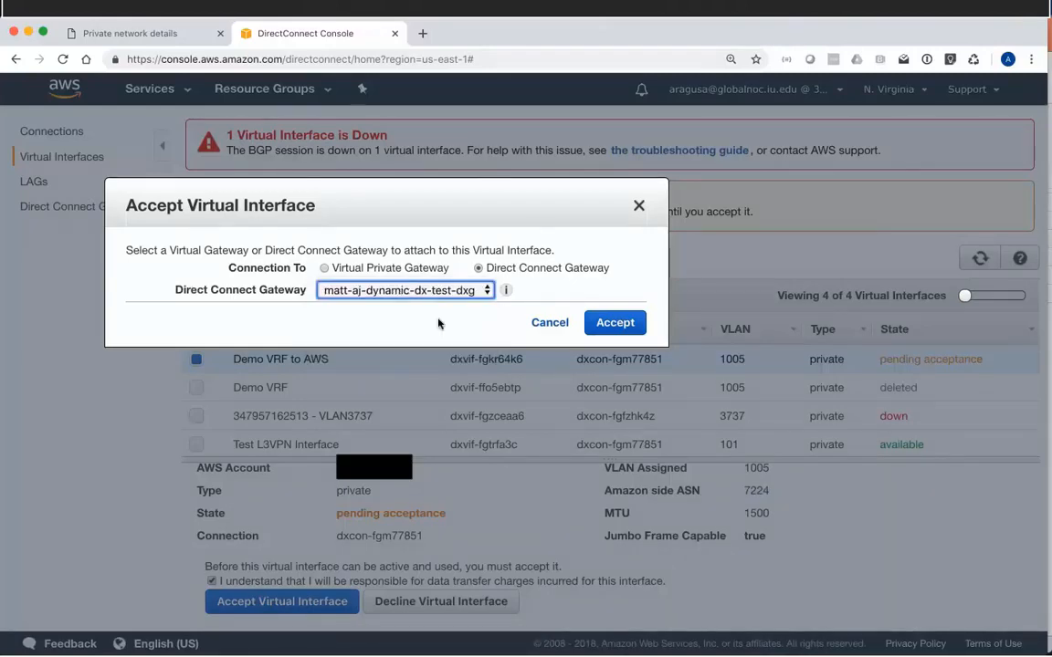
left_click(615, 323)
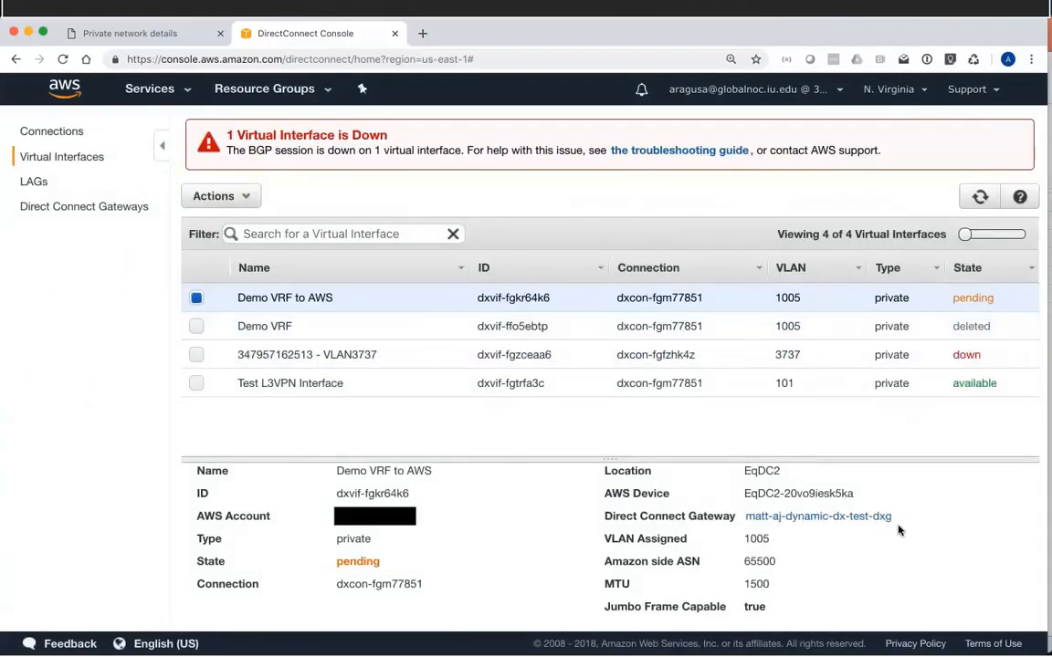
- Examine the accepted virtual interface's summary for its assigned VLAN and Amazon side ASN
scroll(898, 530, "up", 3)
scroll(899, 531, "down", 3)
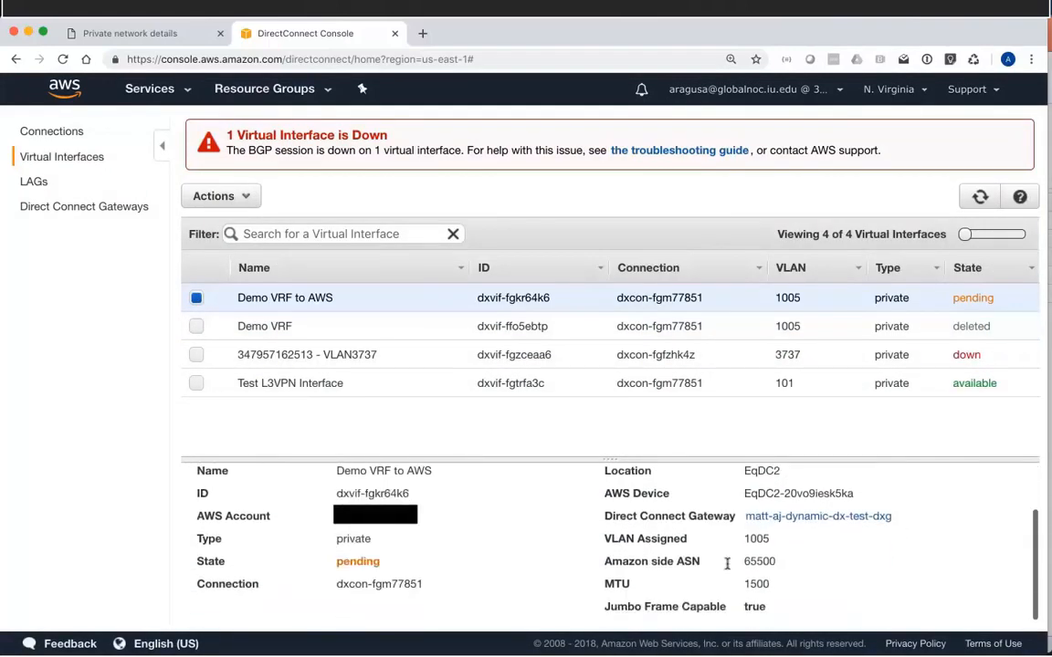
left_click_drag(737, 564, 780, 563)
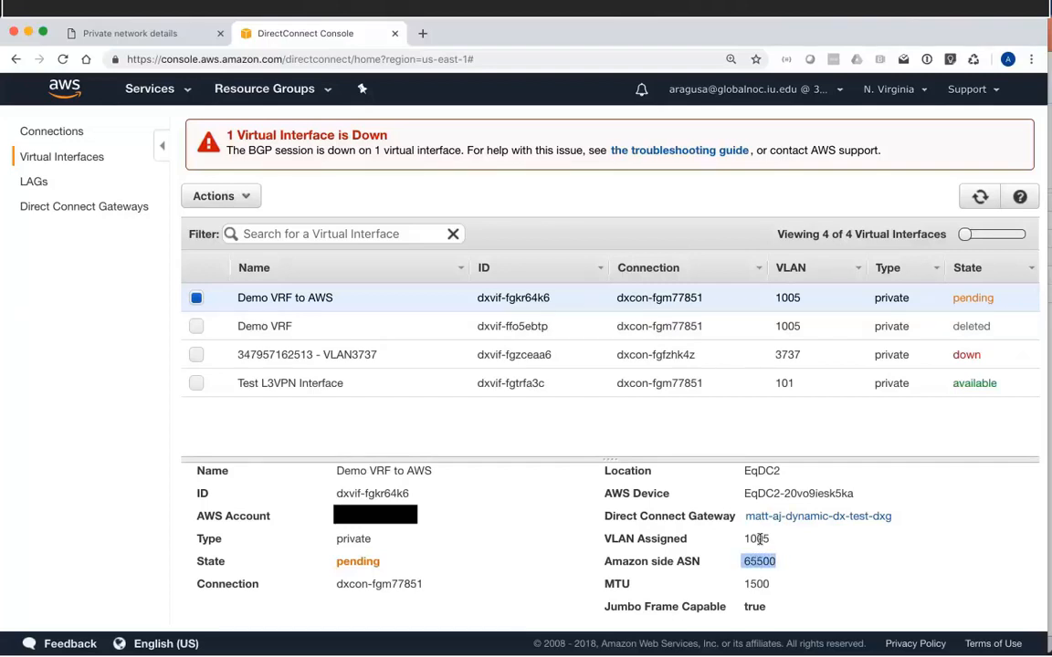
double_click(759, 539)
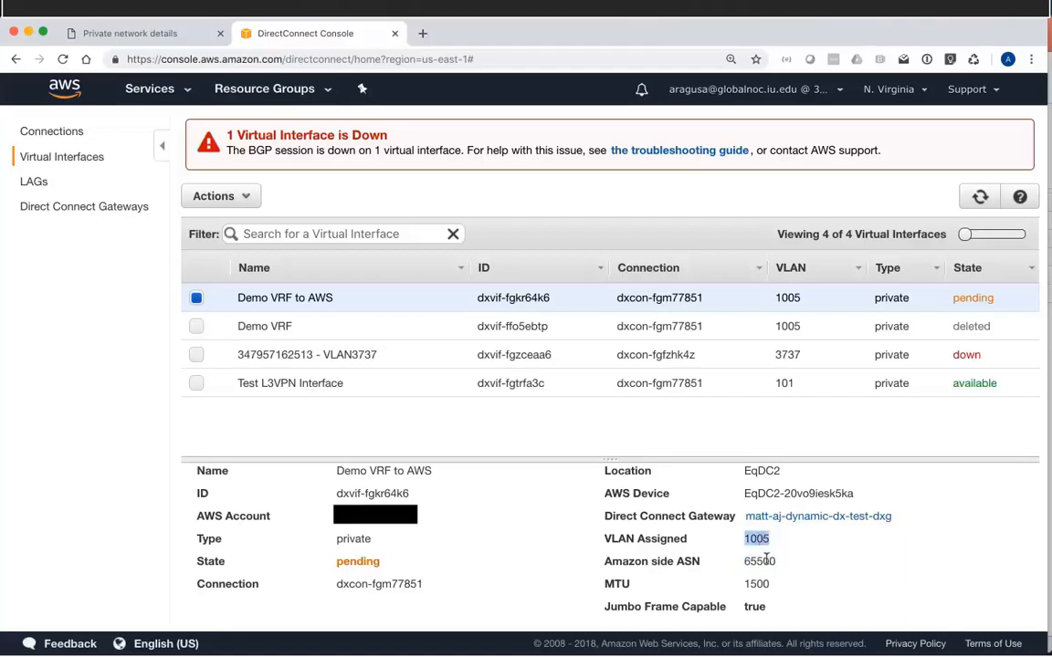
double_click(768, 561)
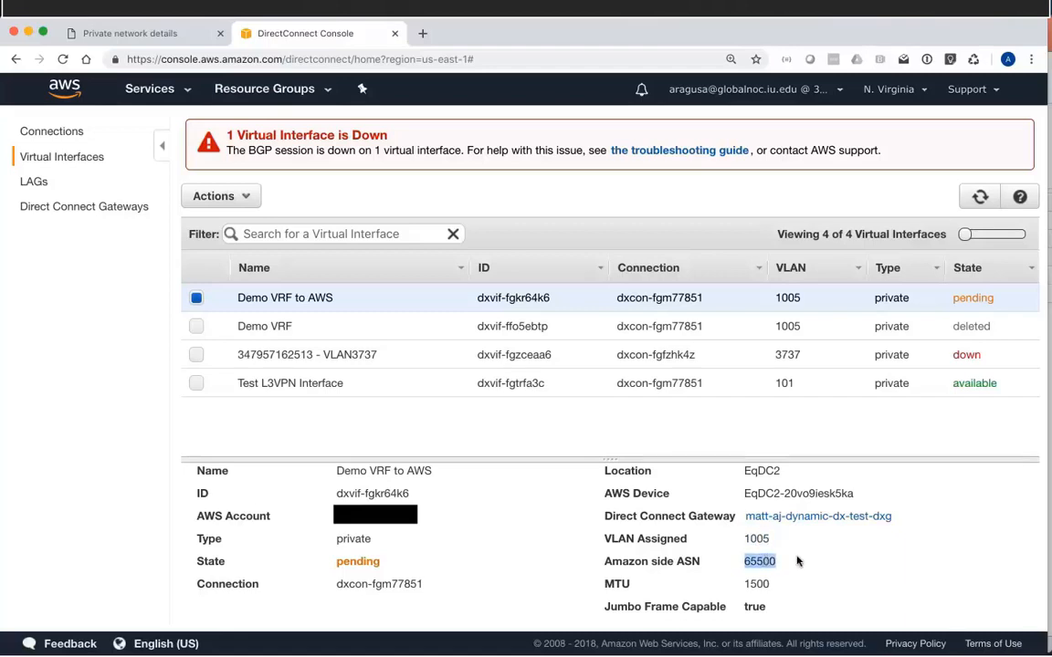
left_click(693, 558)
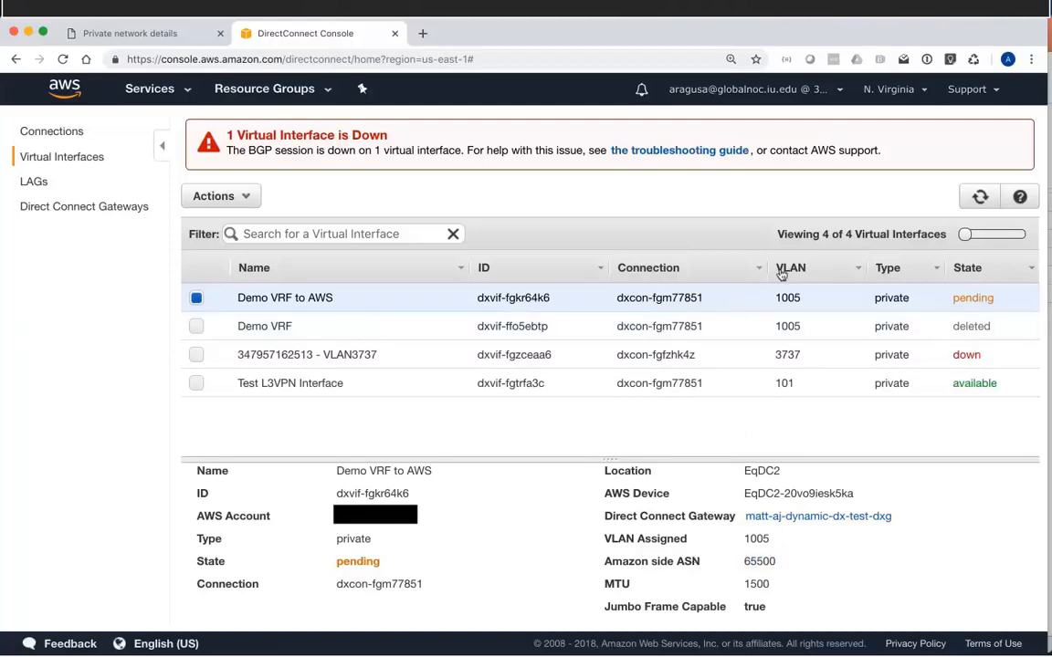
- Return to the Cloud Connect page, reload the L3VPN's details and check the peering status of both endpoints
left_click(130, 33)
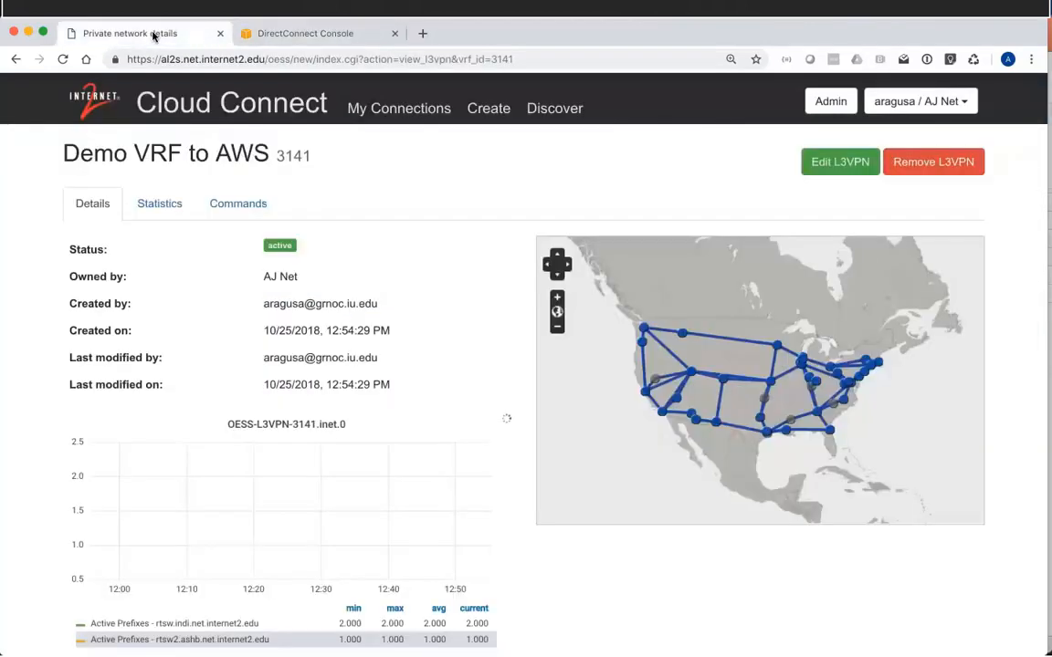
scroll(27, 192, "down", 2)
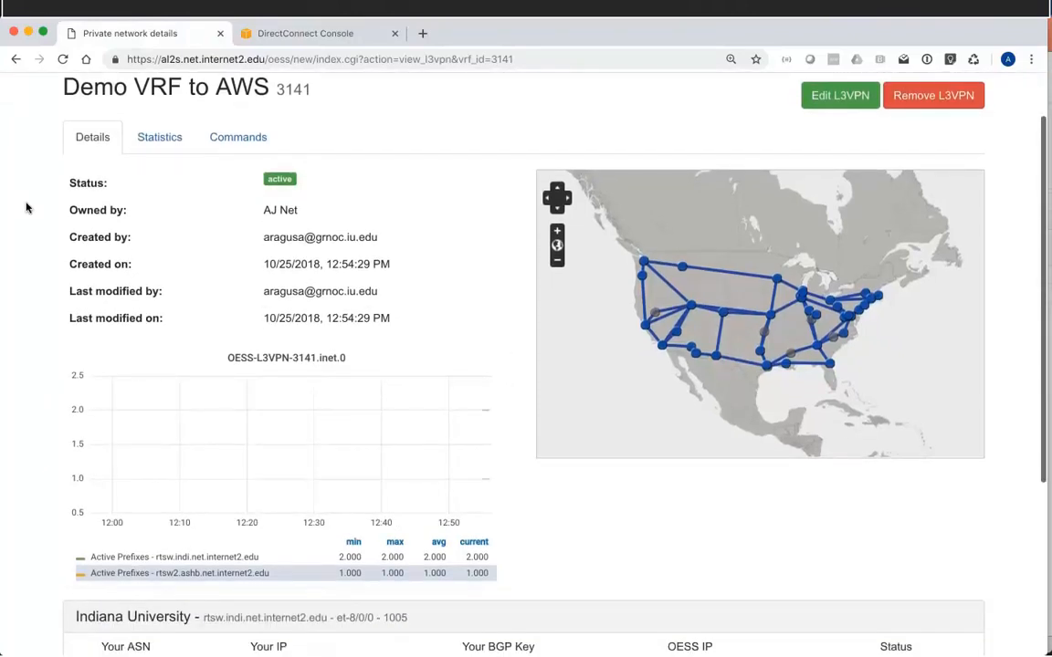
key("super+r")
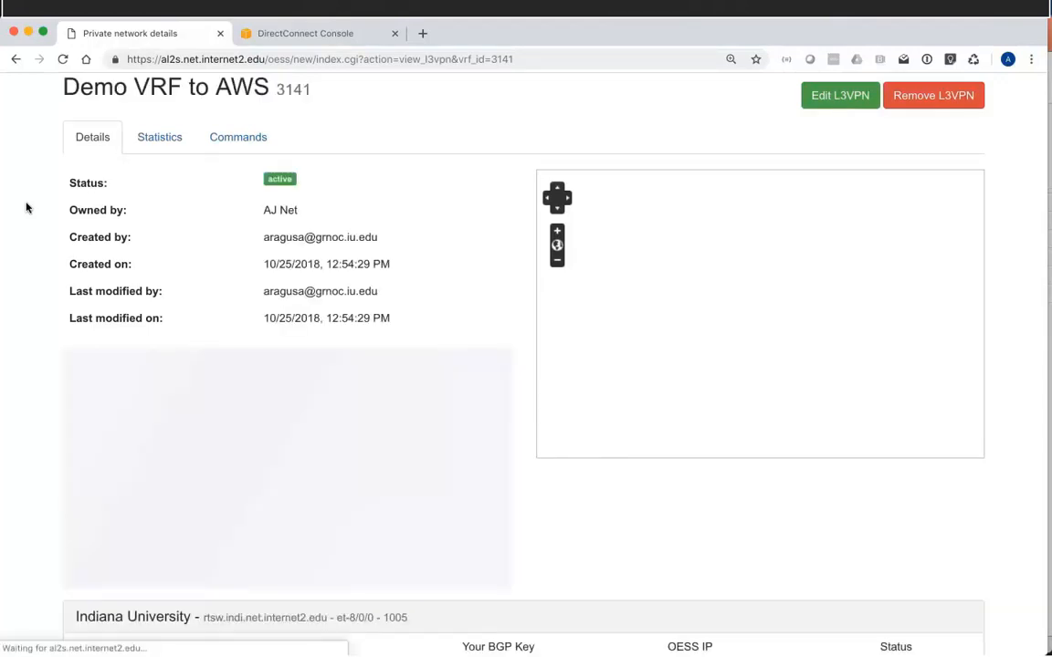
scroll(25, 208, "down", 2)
scroll(25, 208, "down", 3)
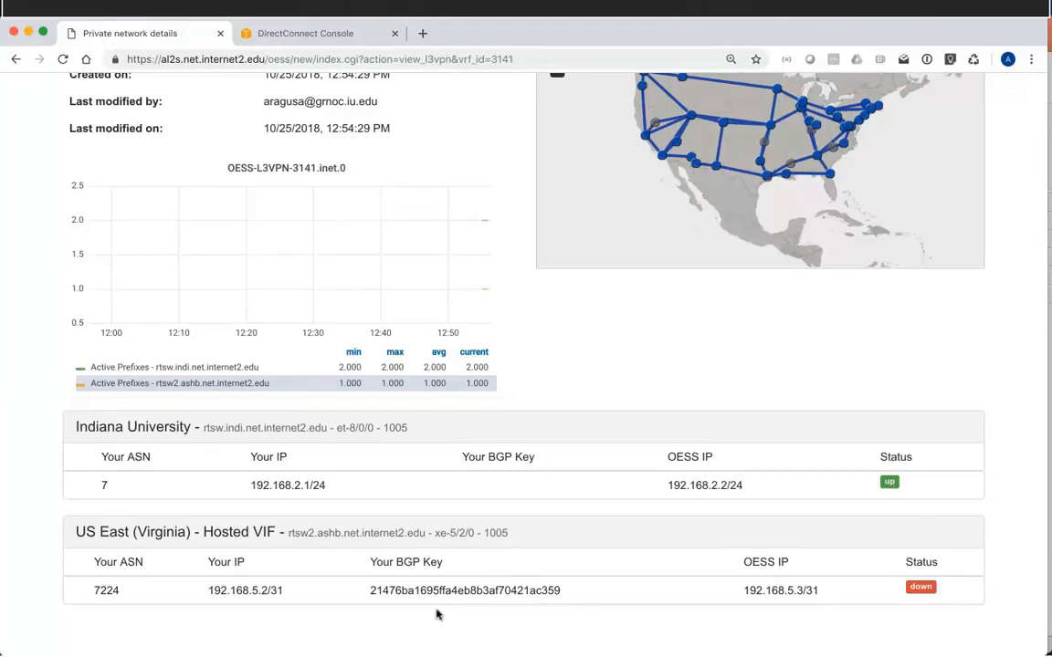
- Check the running ping output in the terminal window and return to the L3VPN page in the browser
left_click(335, 634)
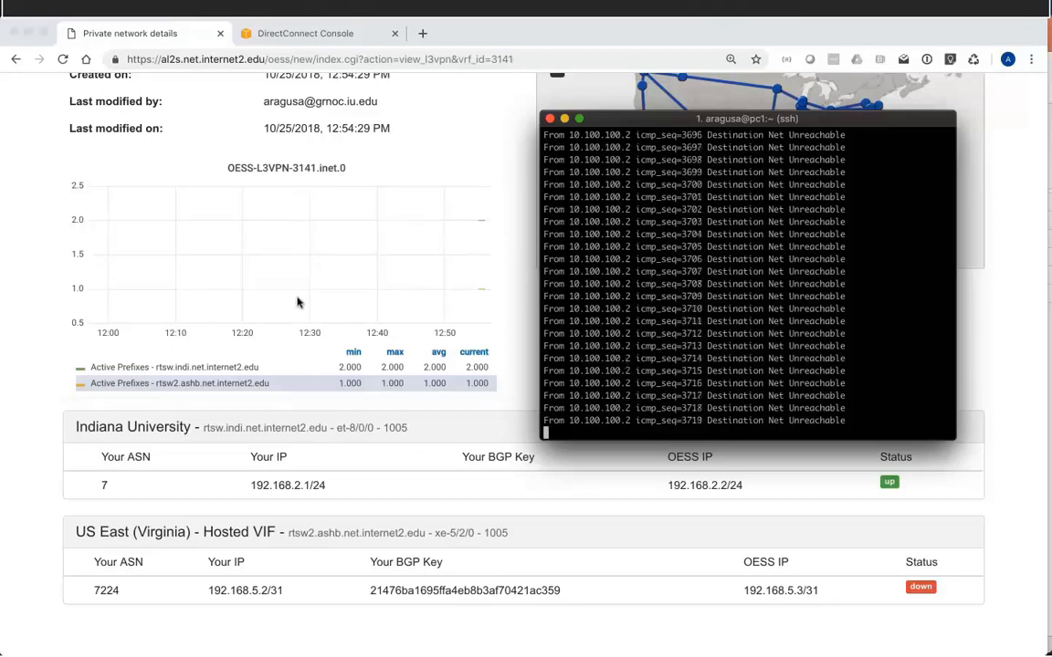
left_click(38, 265)
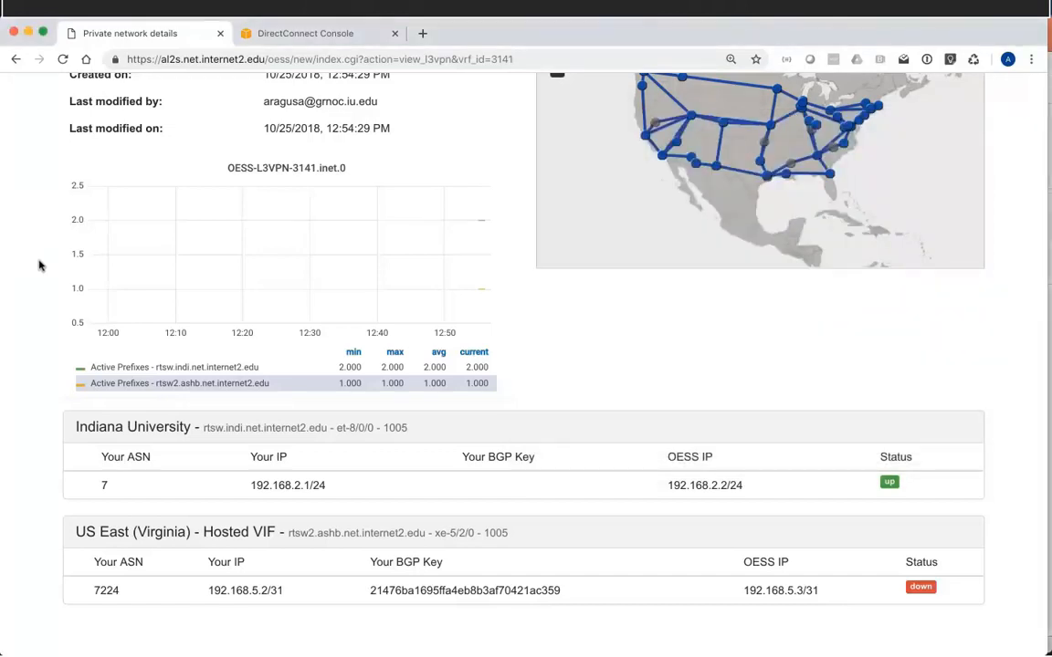
- View the L3VPN's statistics, examining the traffic and BGP session graphs for the rtsw.indi.net.internet2.edu interface
scroll(38, 264, "up", 3)
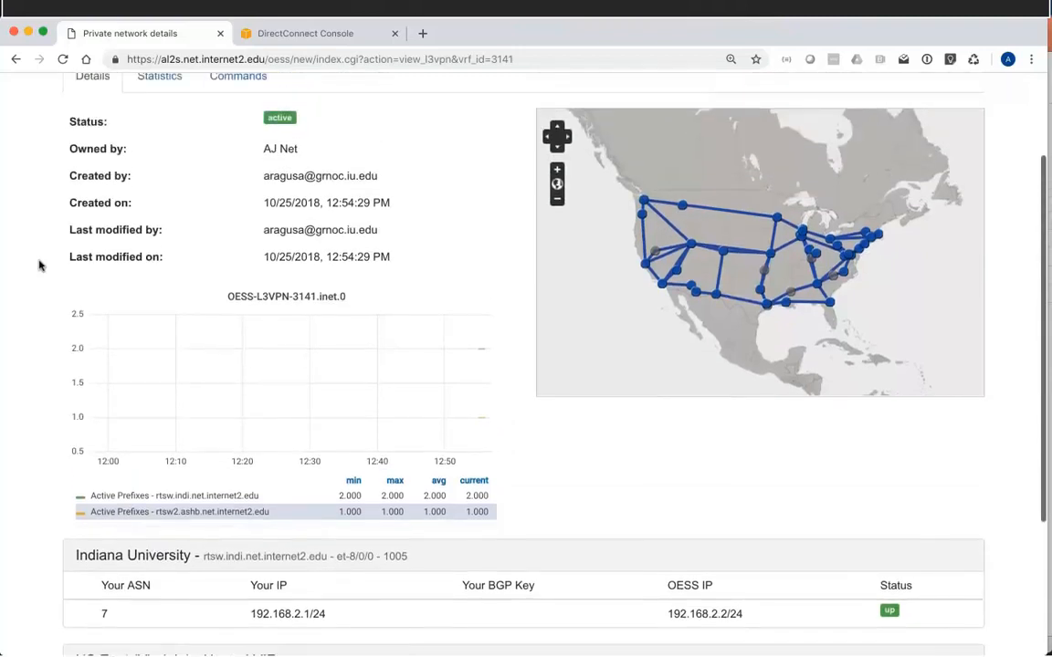
left_click(154, 128)
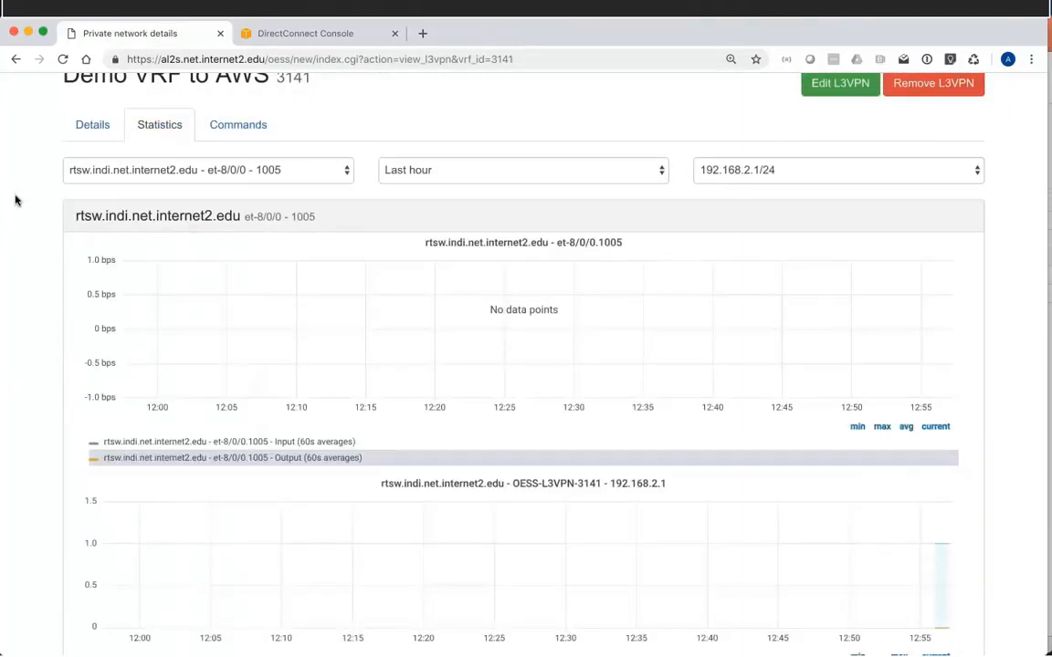
scroll(15, 200, "down", 2)
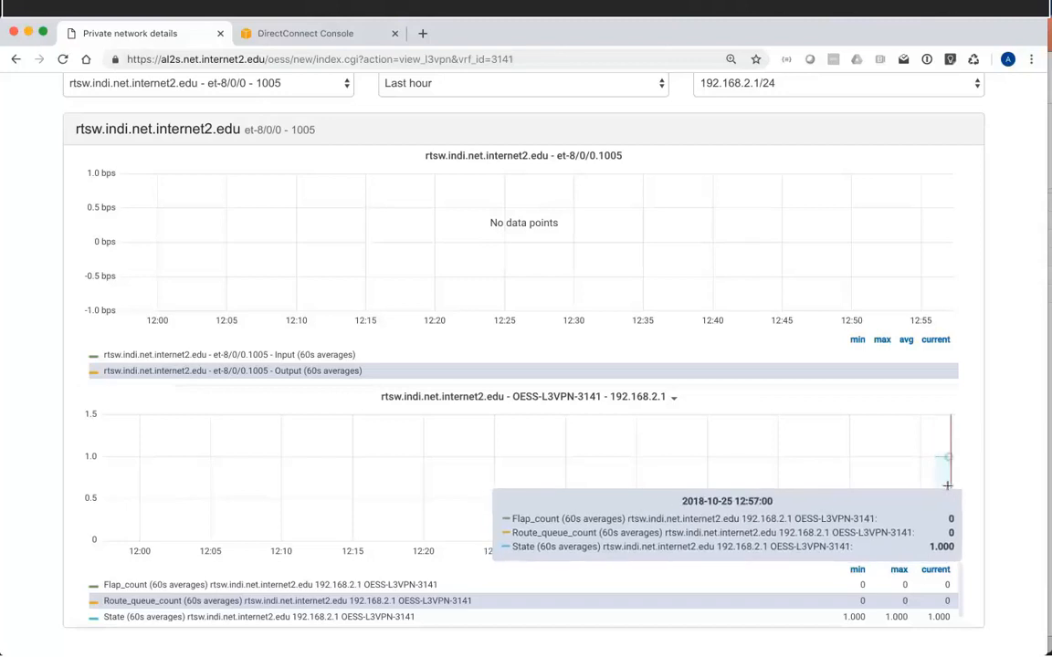
scroll(998, 474, "up", 3)
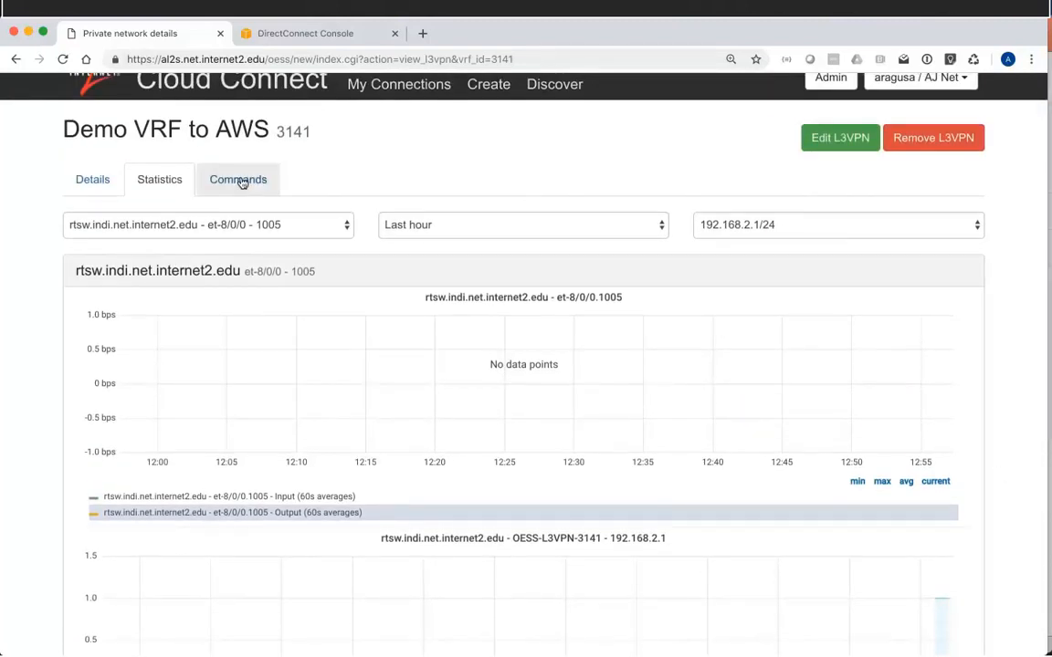
- Look through the available interface, peering address and time range choices for the statistics without changing the selections
left_click(227, 228)
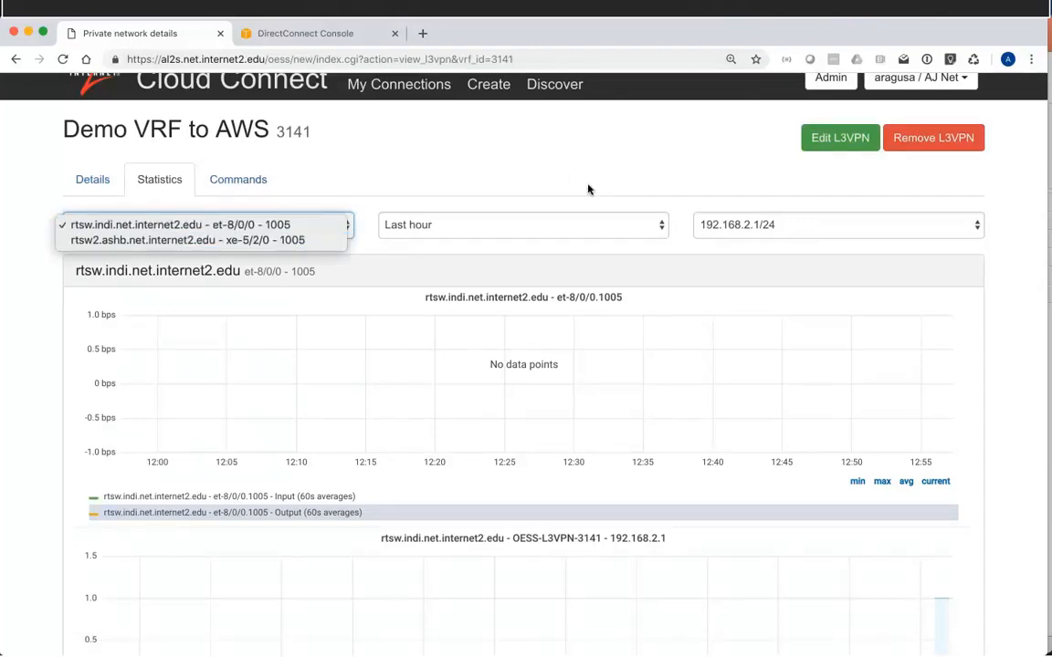
left_click(639, 203)
left_click(702, 224)
left_click(713, 169)
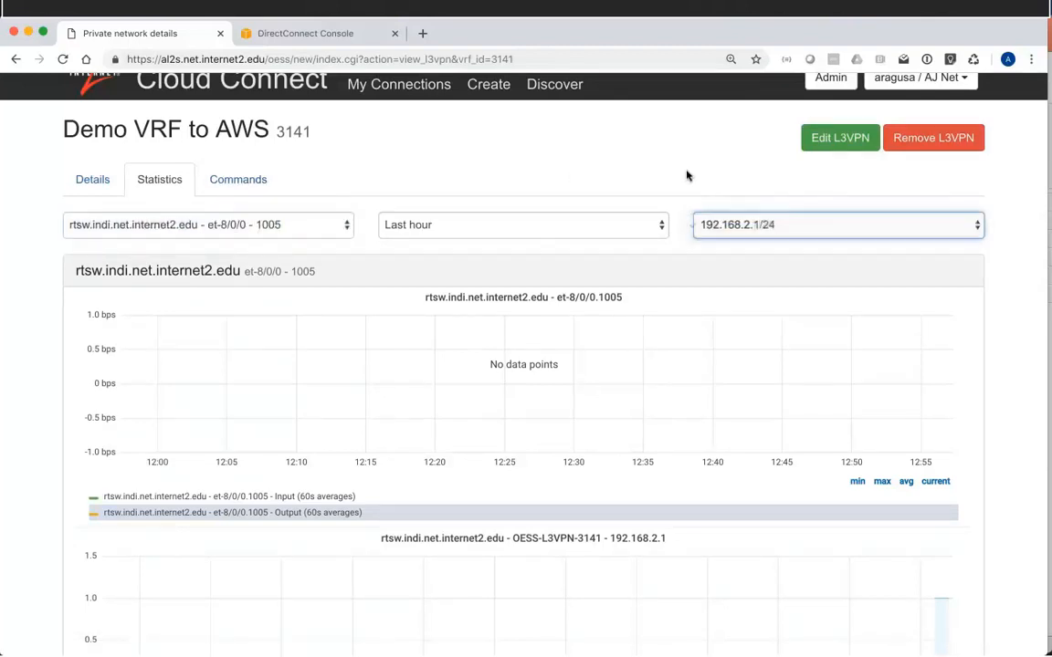
left_click(535, 228)
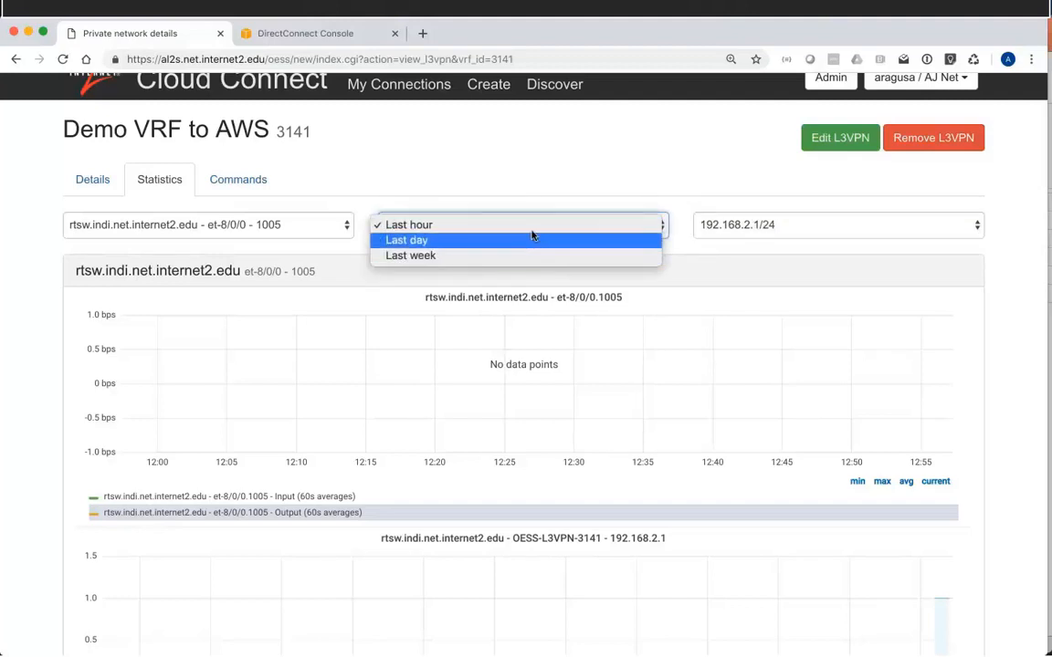
left_click(467, 171)
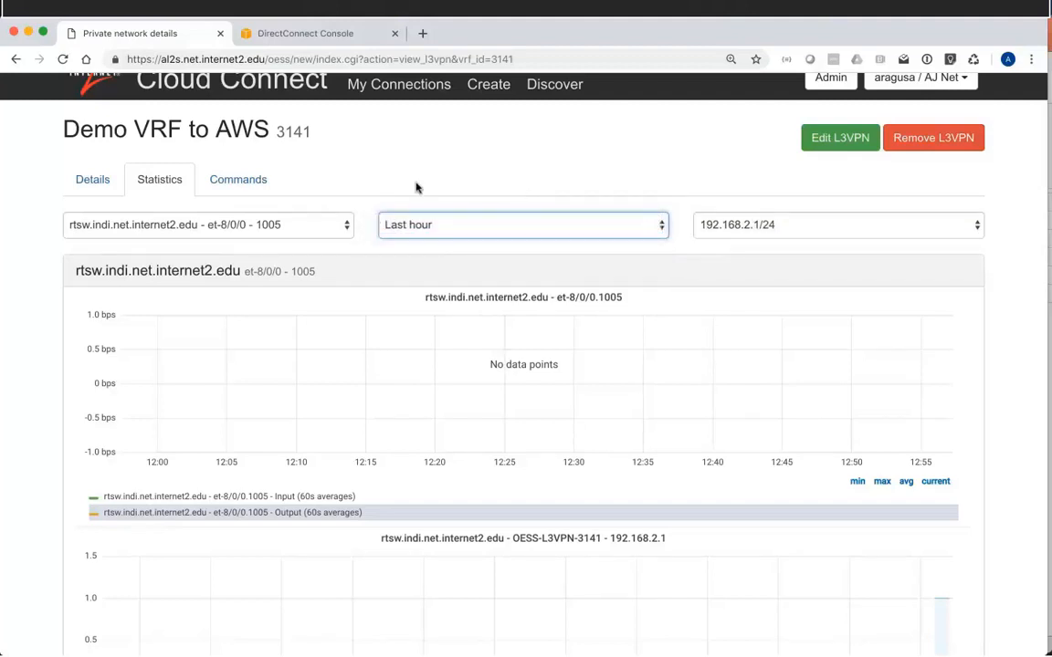
- Run the version command on the rtsw.indi.net.internet2.edu switch from the L3VPN's commands and read through the whole output
left_click(228, 181)
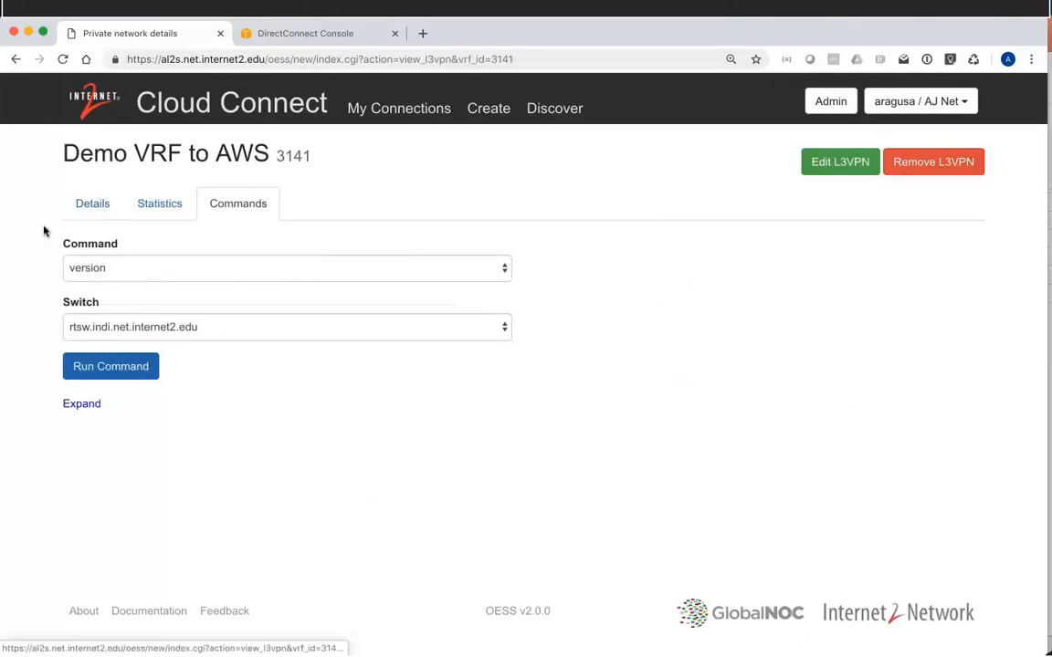
scroll(41, 234, "down", 1)
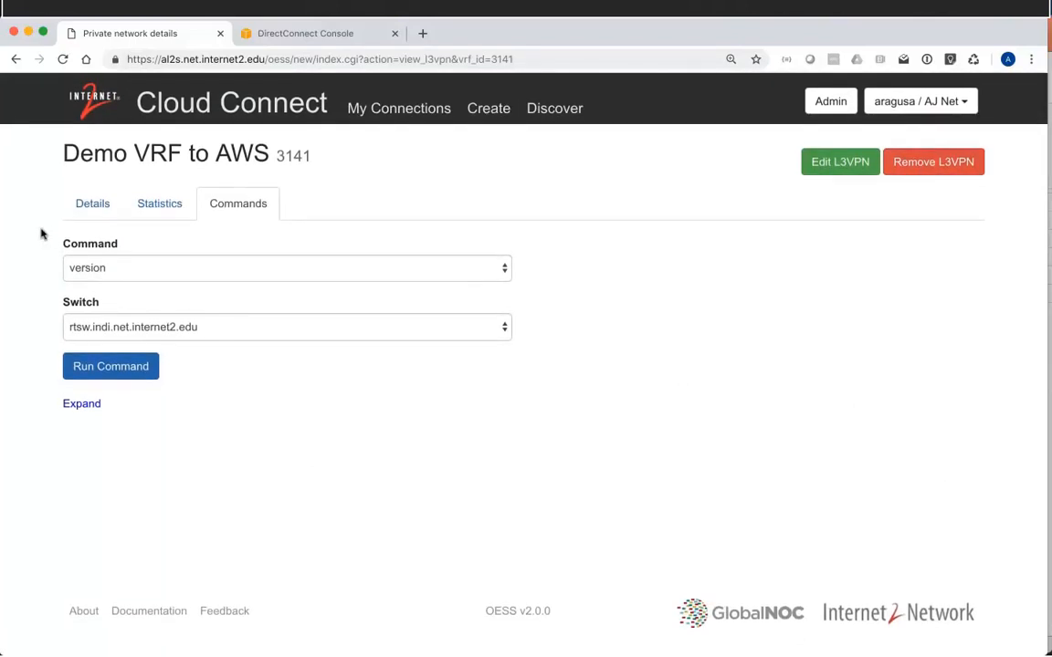
left_click(199, 329)
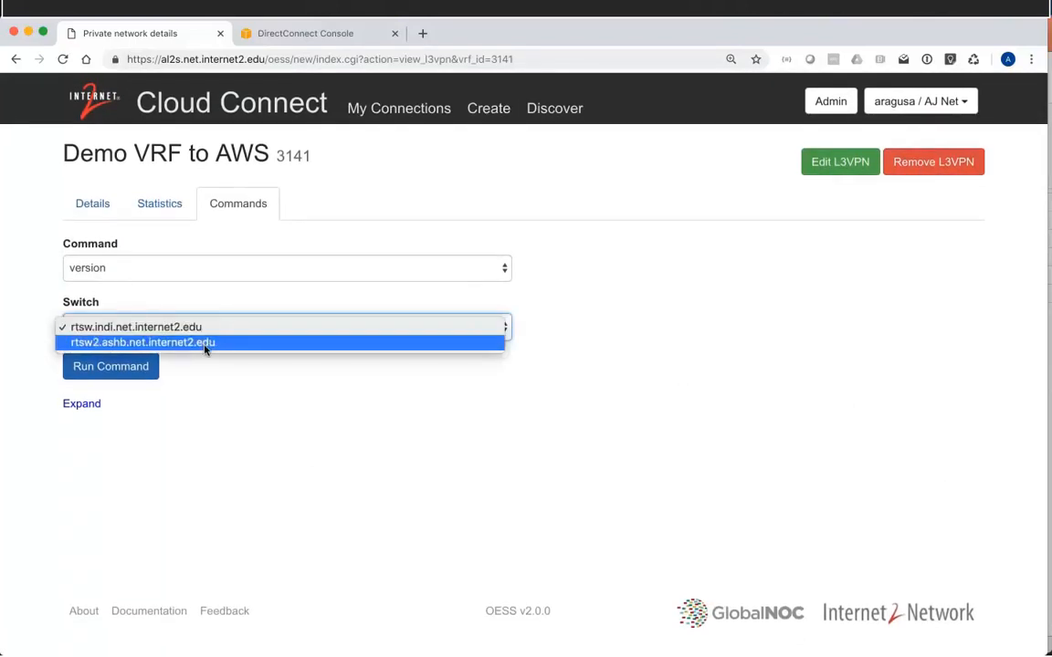
left_click(206, 348)
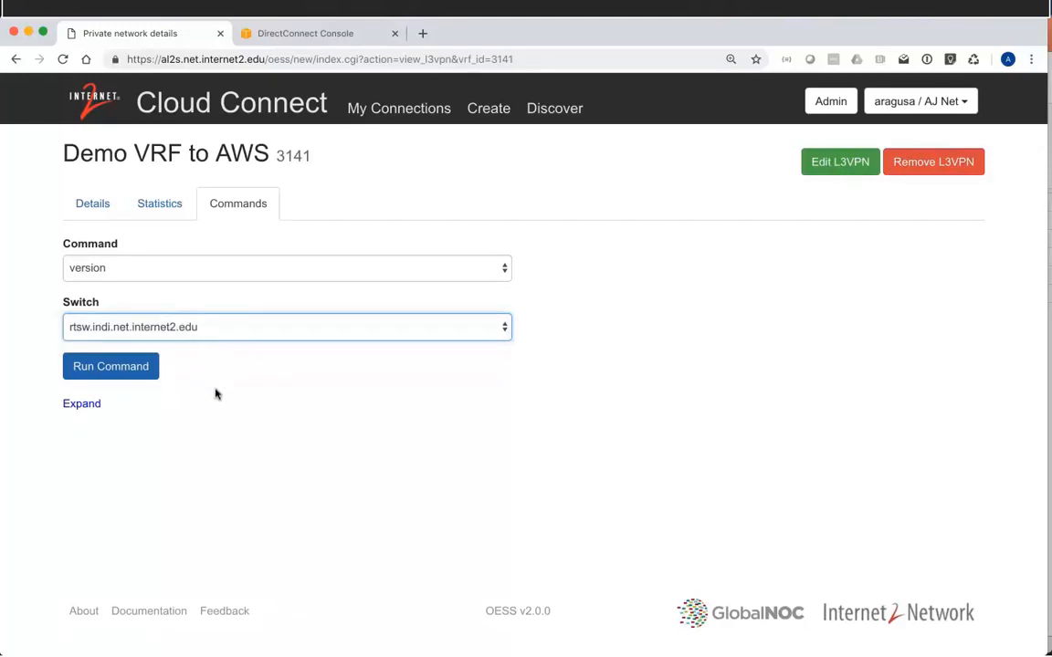
left_click(236, 336)
left_click(131, 366)
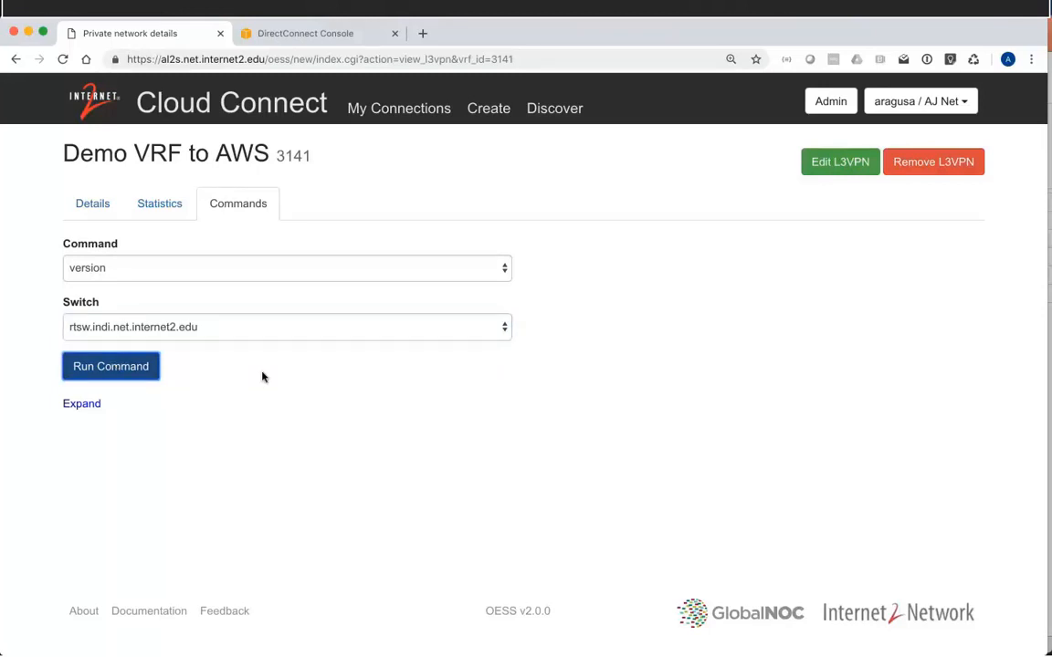
scroll(329, 416, "down", 2)
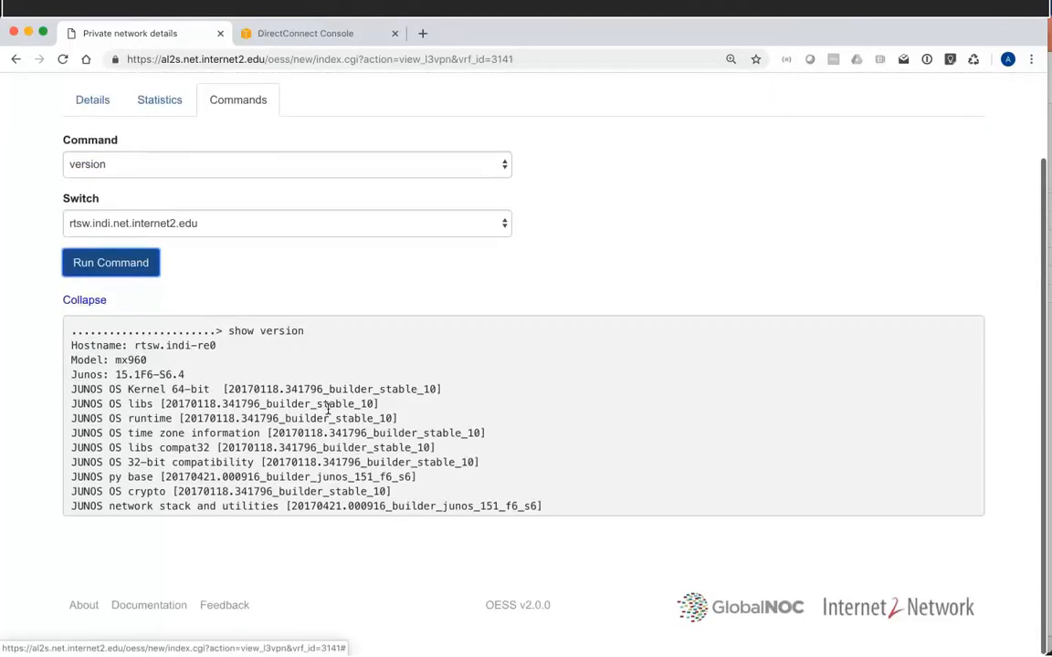
scroll(326, 416, "down", 5)
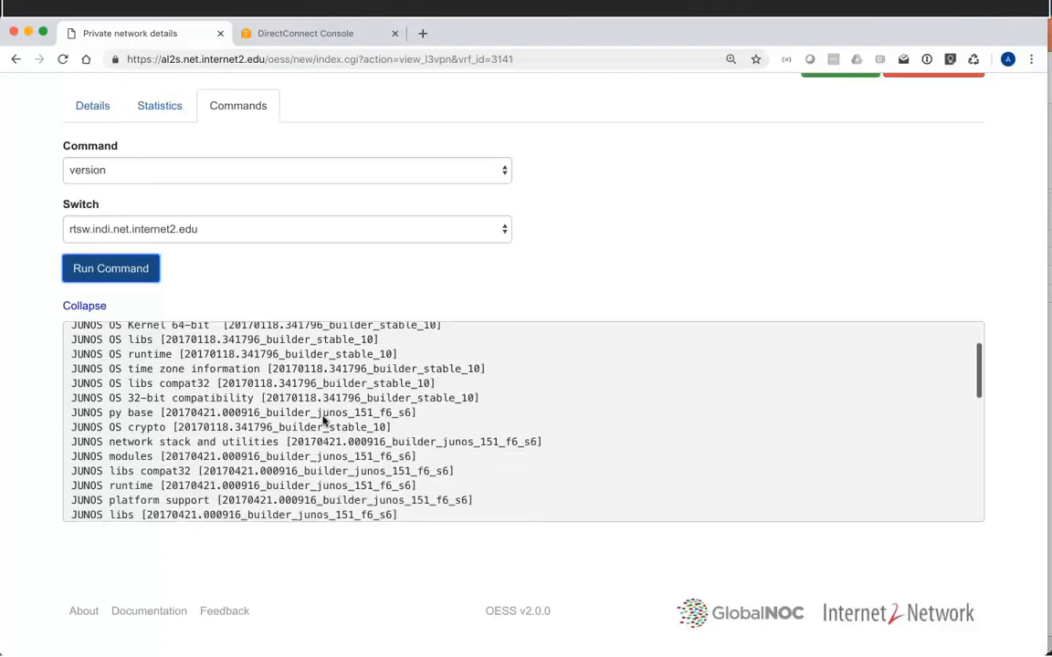
scroll(326, 421, "down", 4)
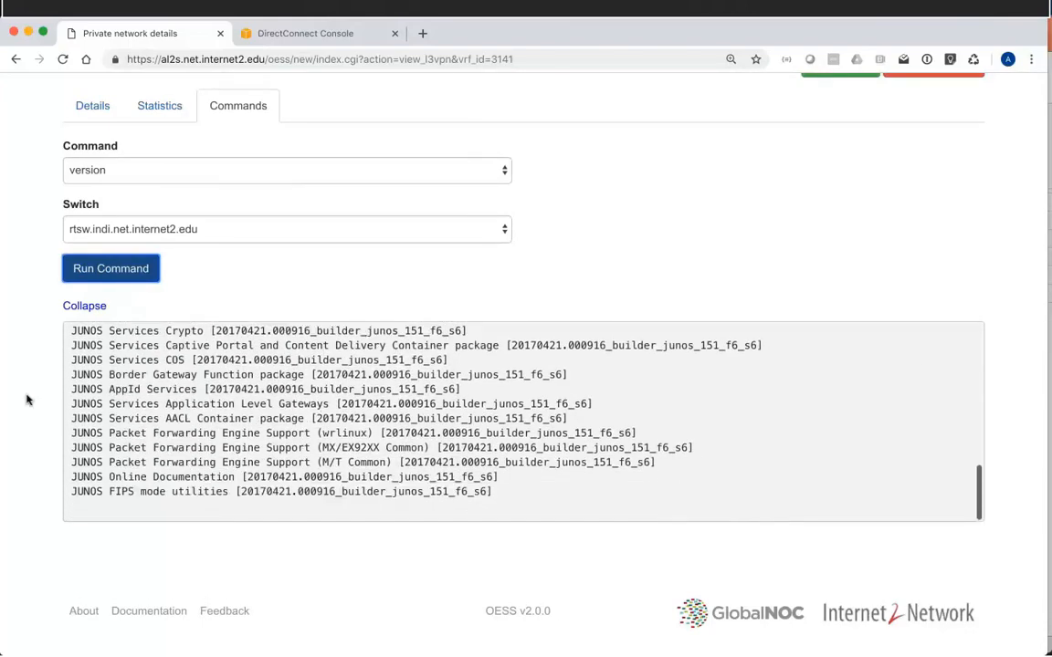
scroll(40, 384, "up", 2)
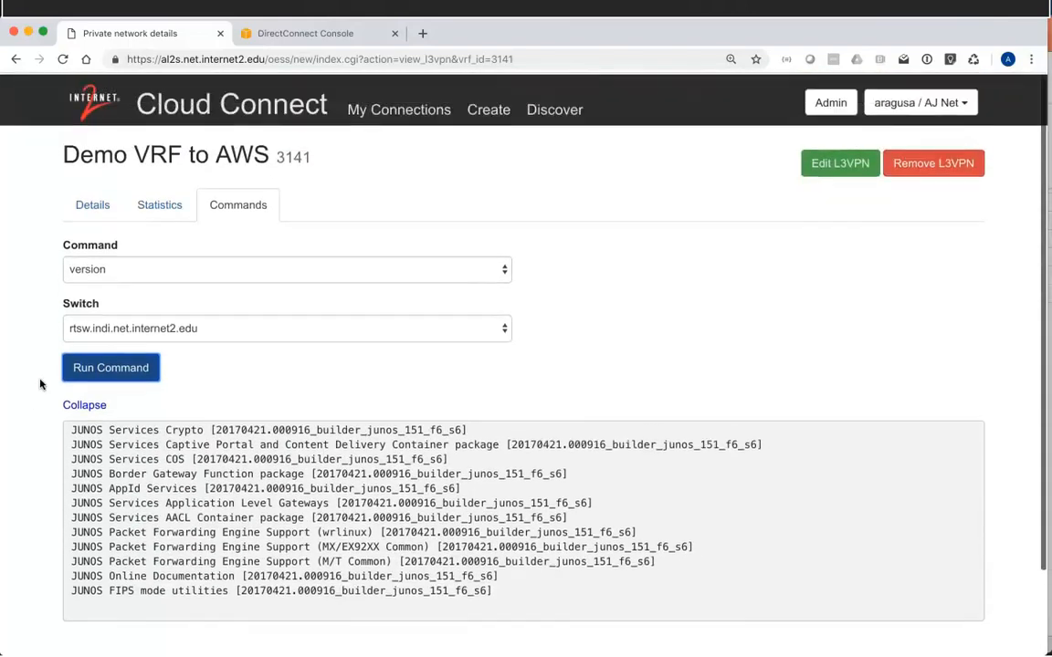
- Return to the L3VPN's details and review the active prefixes graph and the peering status of both endpoints
left_click(92, 206)
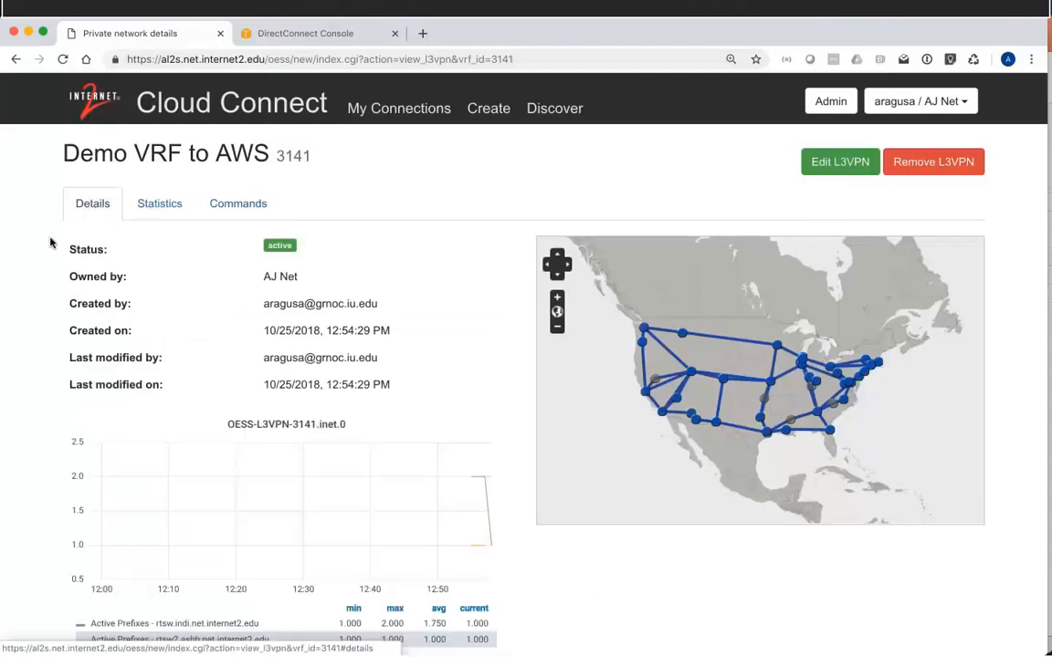
scroll(50, 249, "down", 1)
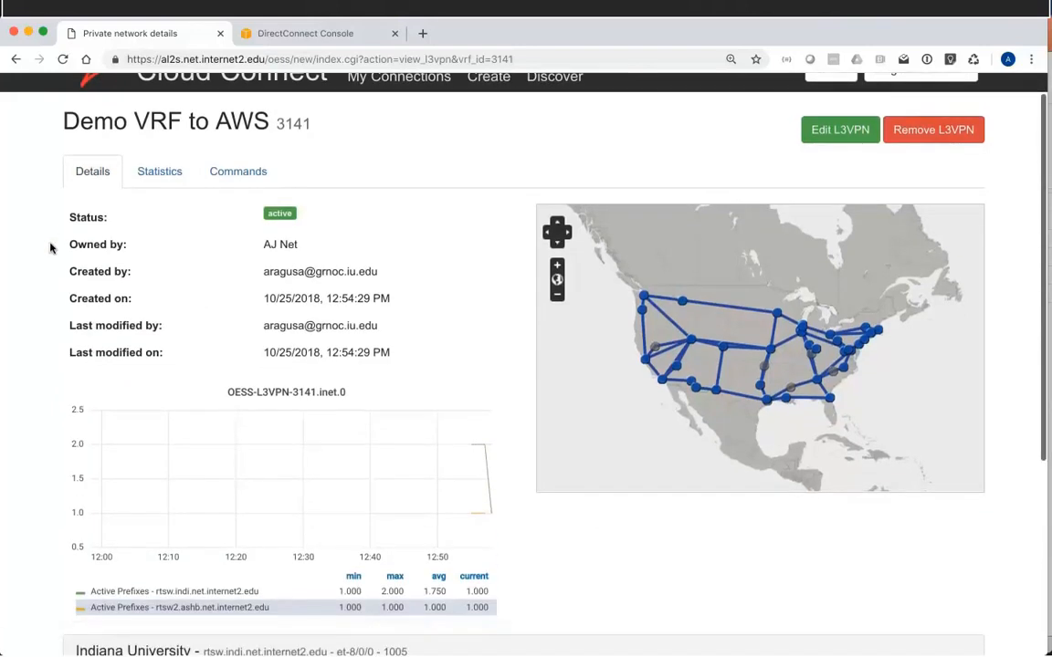
scroll(51, 248, "down", 5)
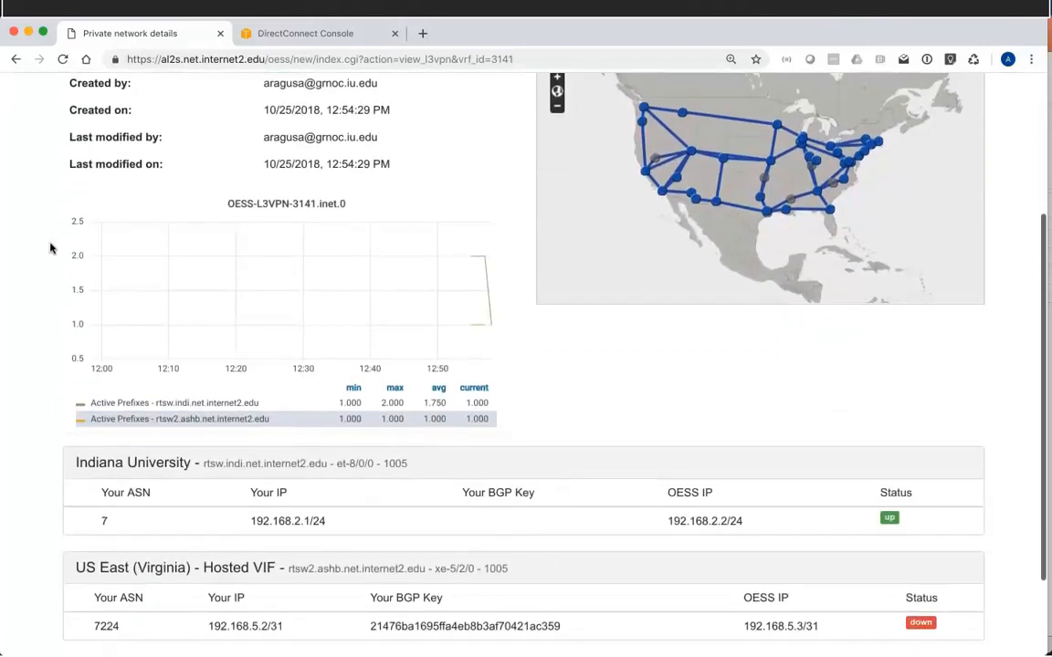
scroll(50, 249, "up", 4)
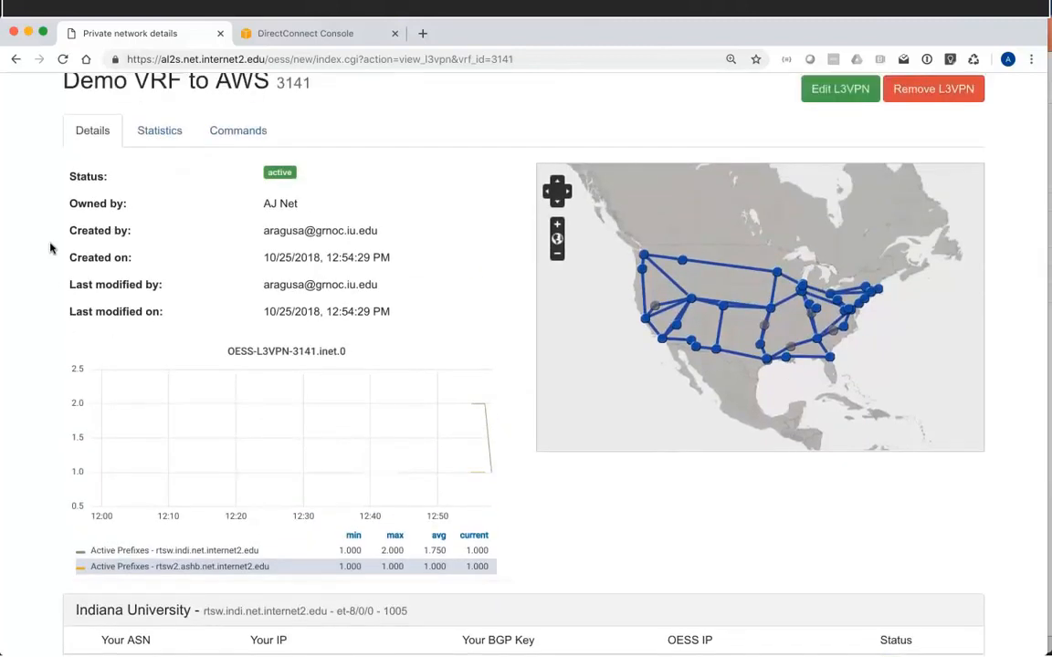
- Reload the L3VPN's details and recheck the active prefixes graph and the status of the US East (Virginia) and Indiana University endpoints
key("super+r")
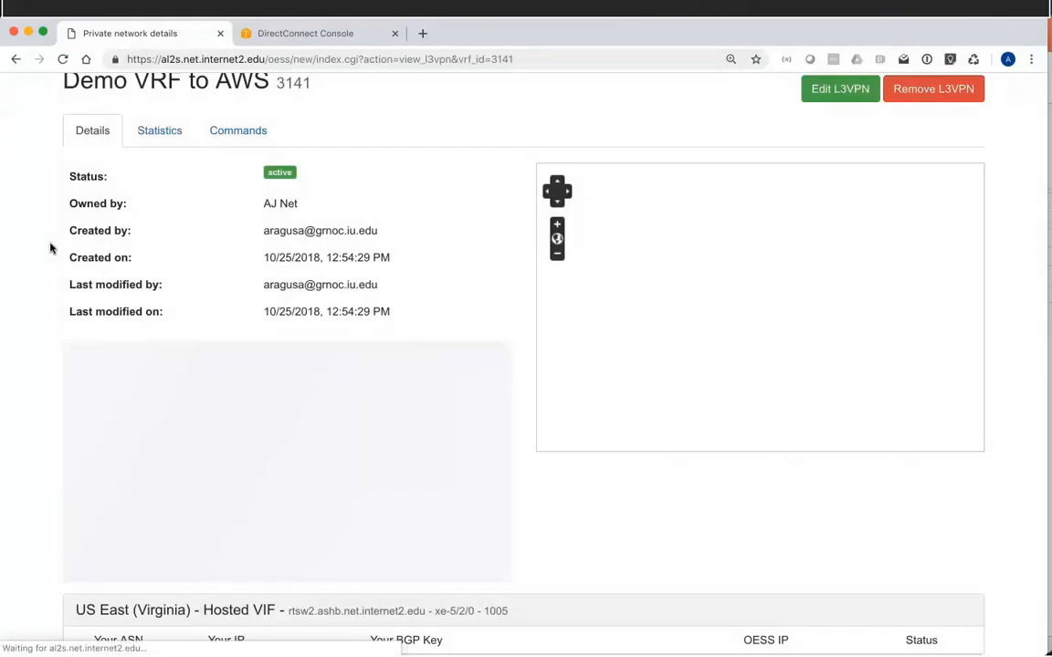
scroll(50, 247, "down", 5)
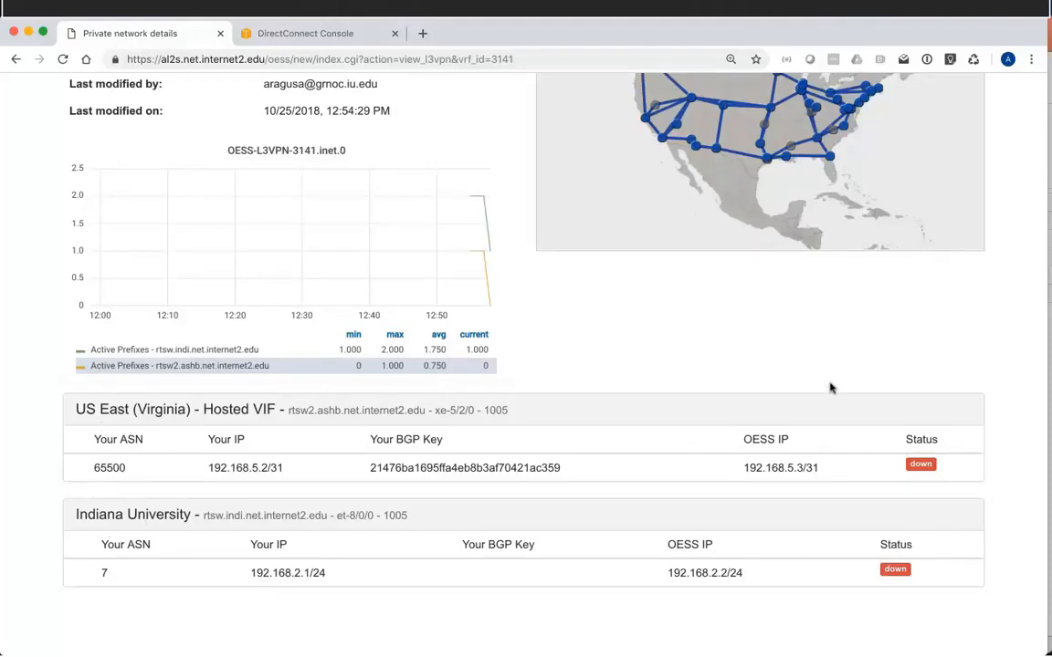
scroll(747, 357, "up", 2)
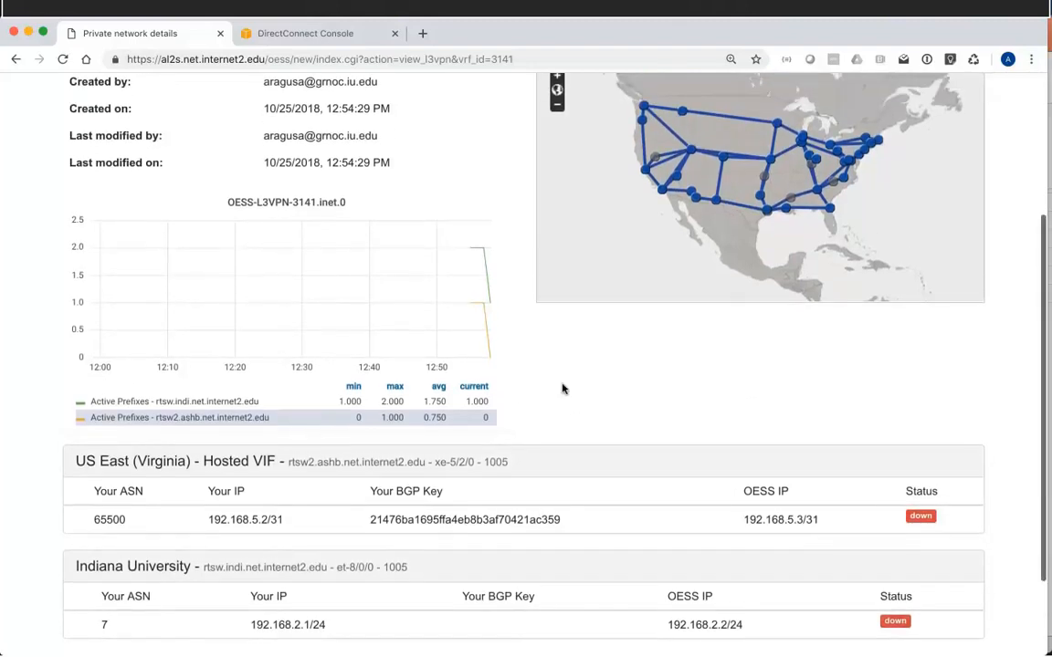
scroll(548, 397, "up", 2)
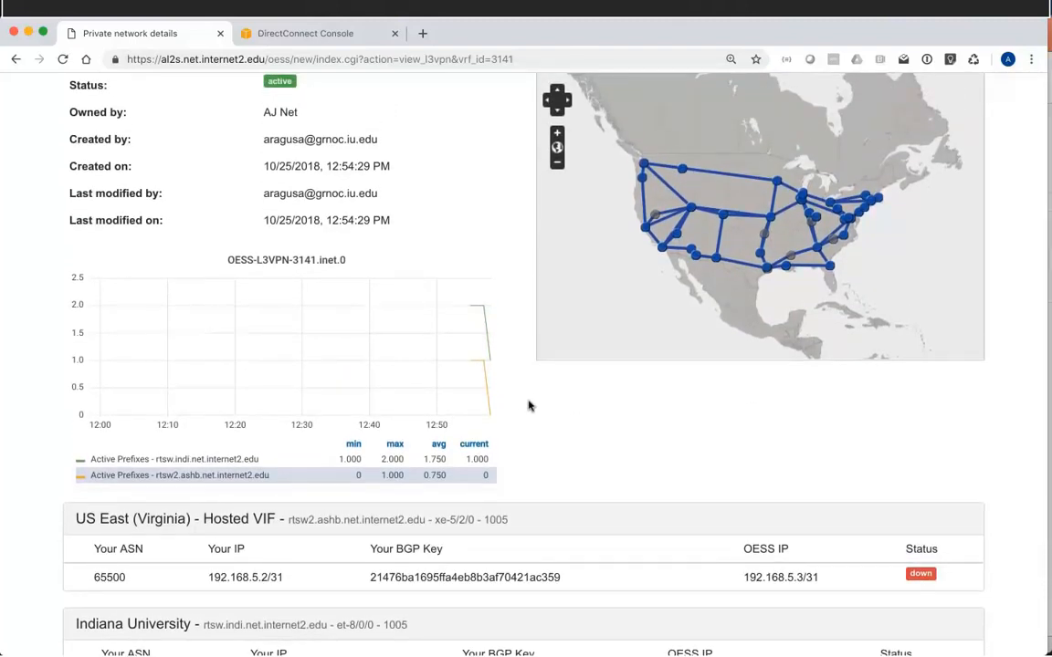
scroll(528, 406, "up", 3)
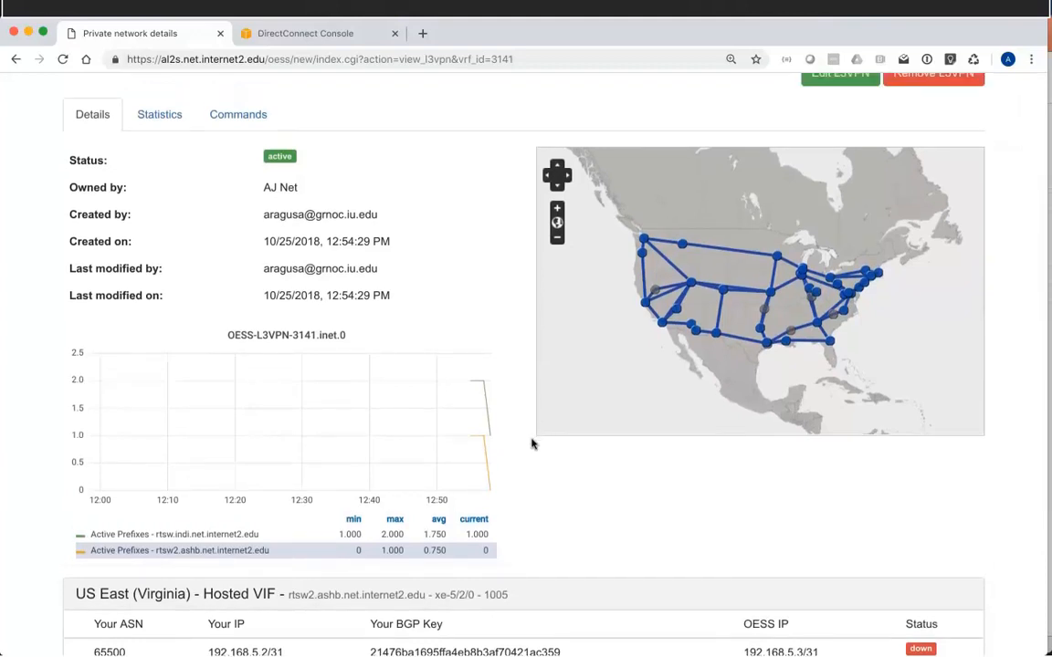
scroll(525, 450, "down", 2)
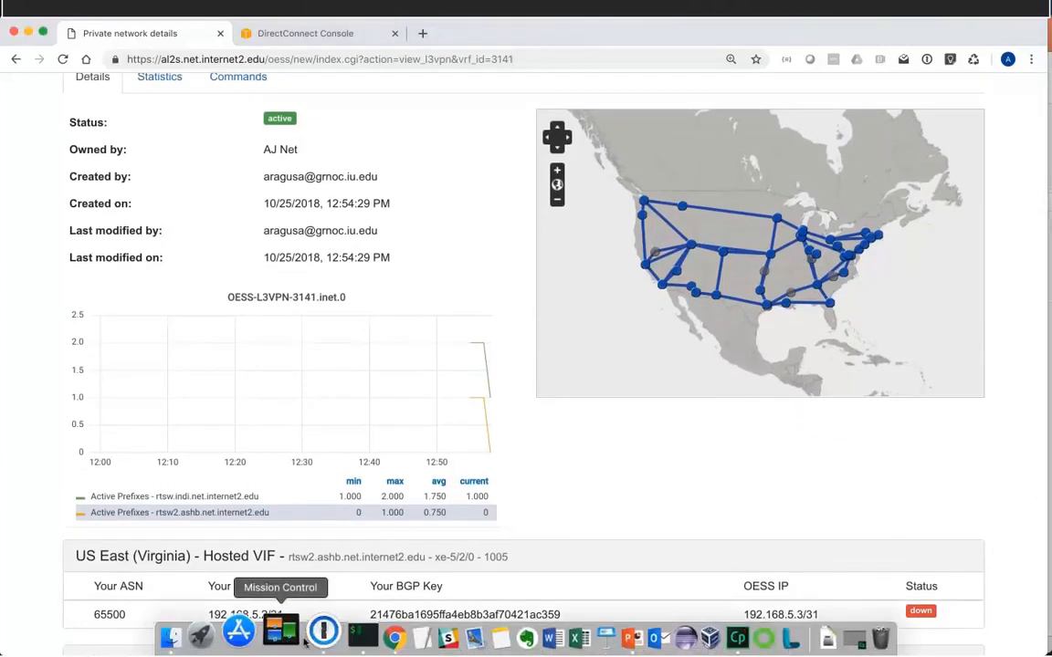
- Check the ping output in the terminal window, and reload the L3VPN page in the browser to verify both endpoints' peering status
left_click(336, 634)
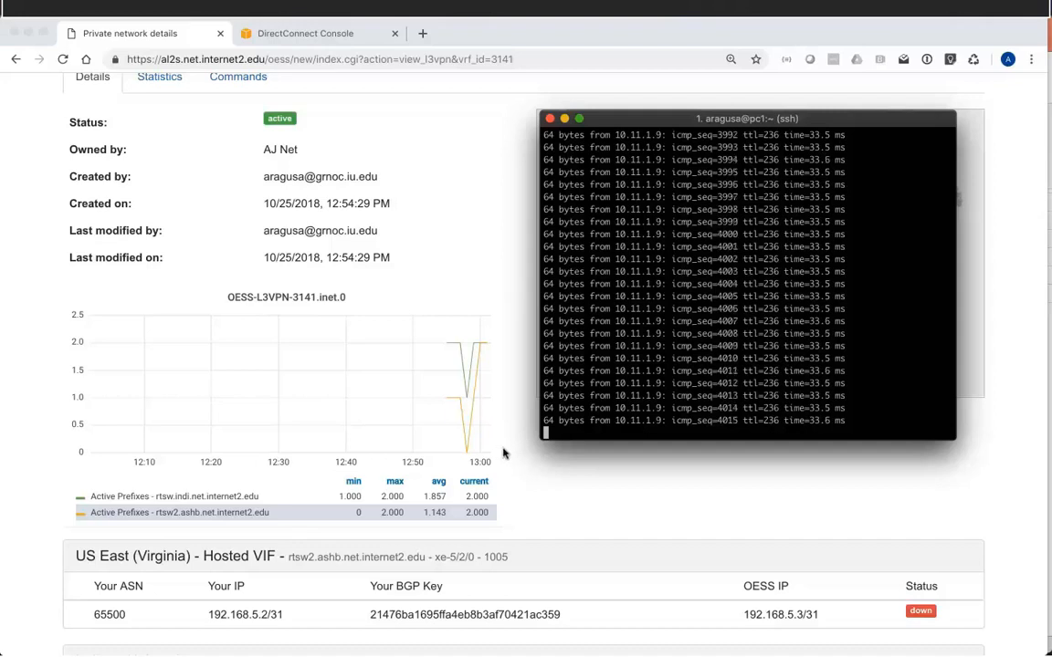
left_click(540, 488)
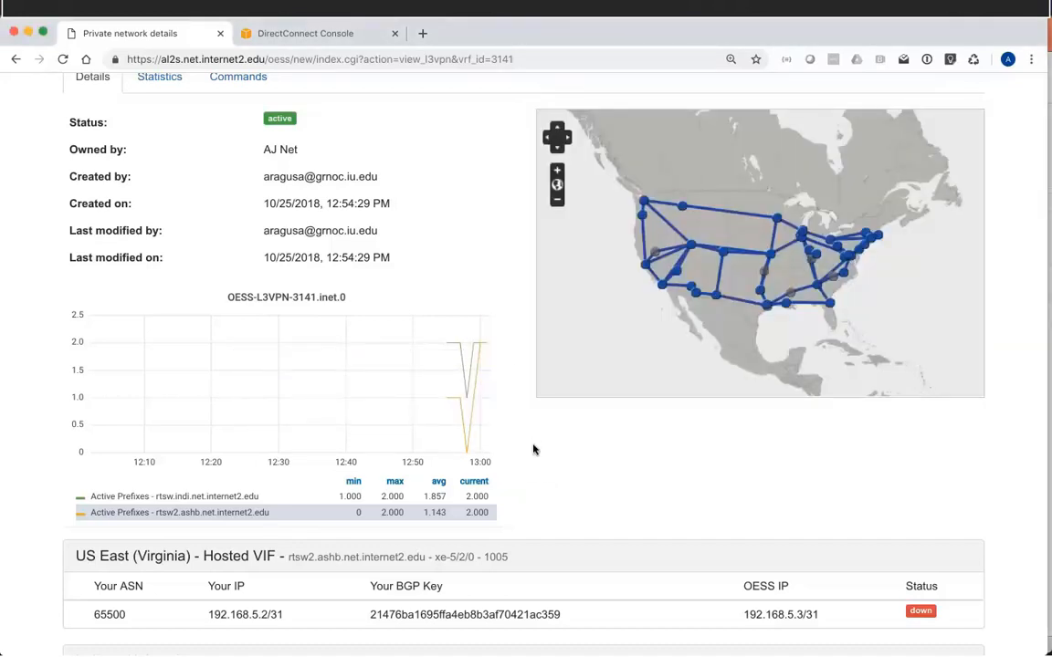
key("super+r")
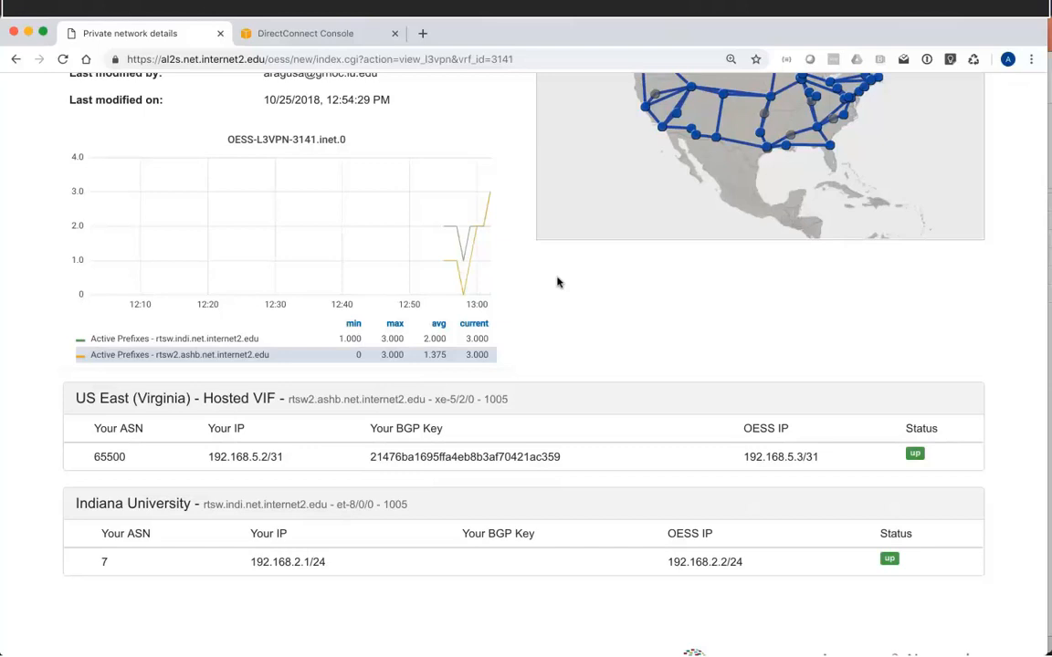
scroll(533, 307, "up", 3)
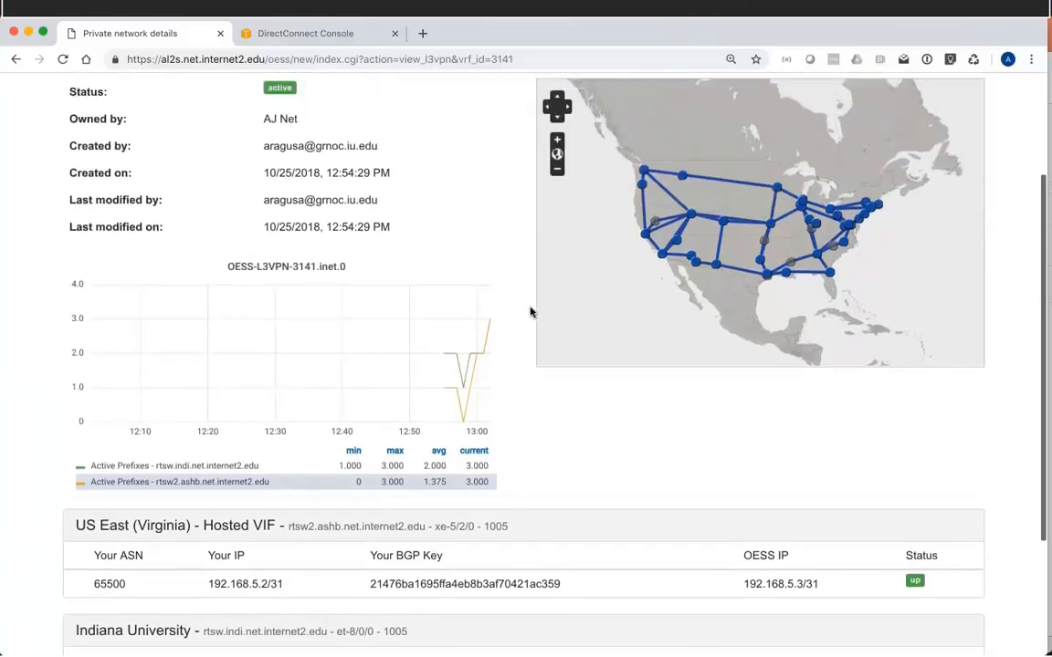
- Bring the terminal's running ping to 10.11.1.9 back up over the L3VPN's details and confirm connectivity to AWS
left_click(333, 630)
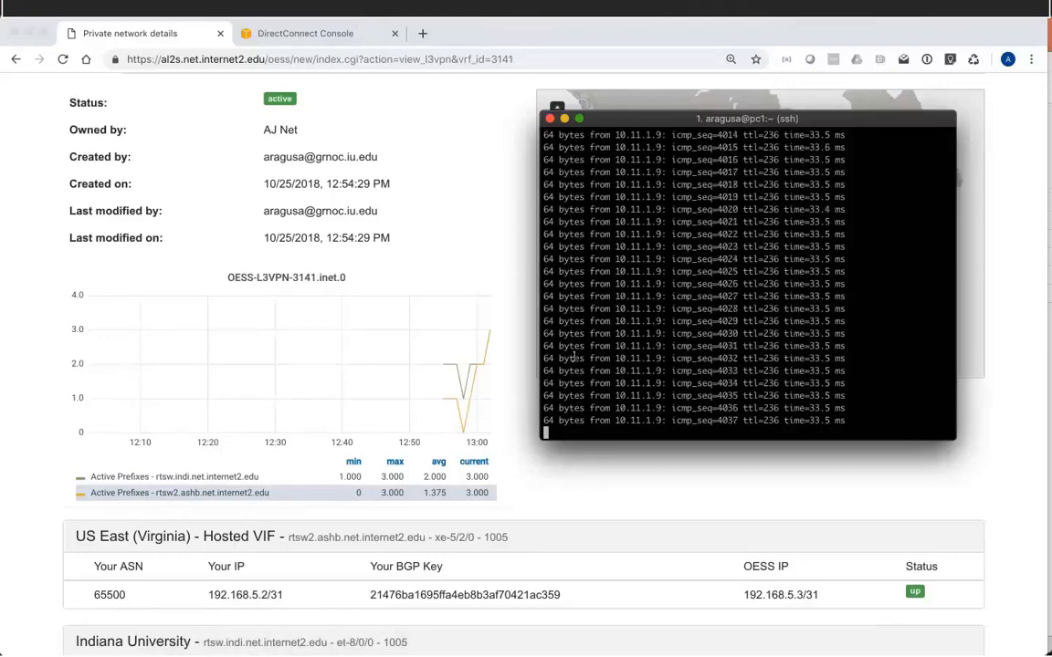
scroll(520, 279, "up", 4)
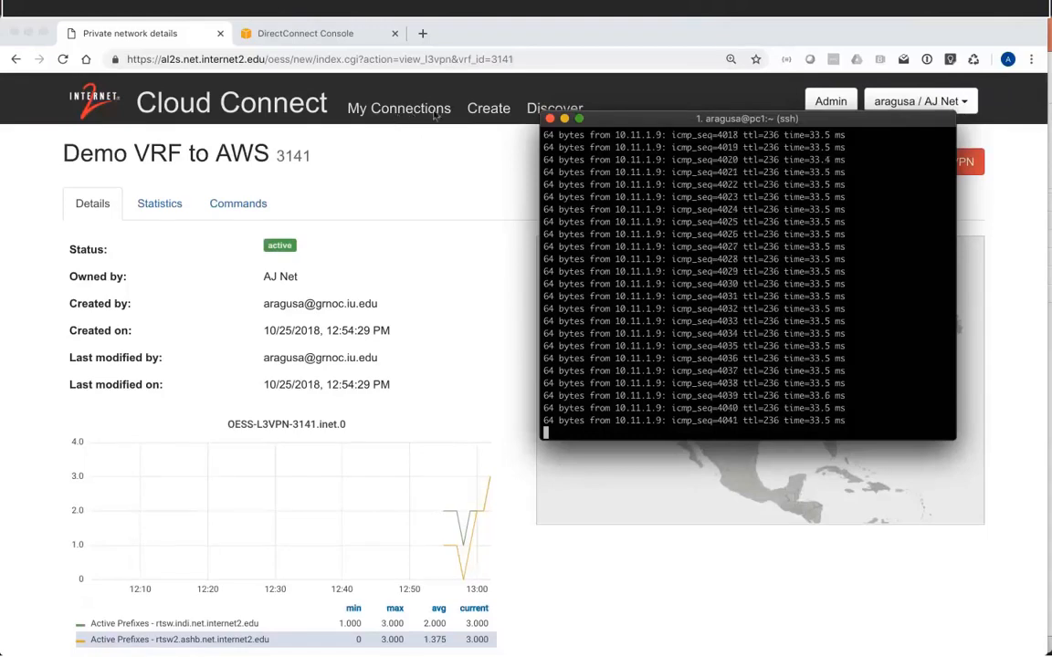
left_click(416, 123)
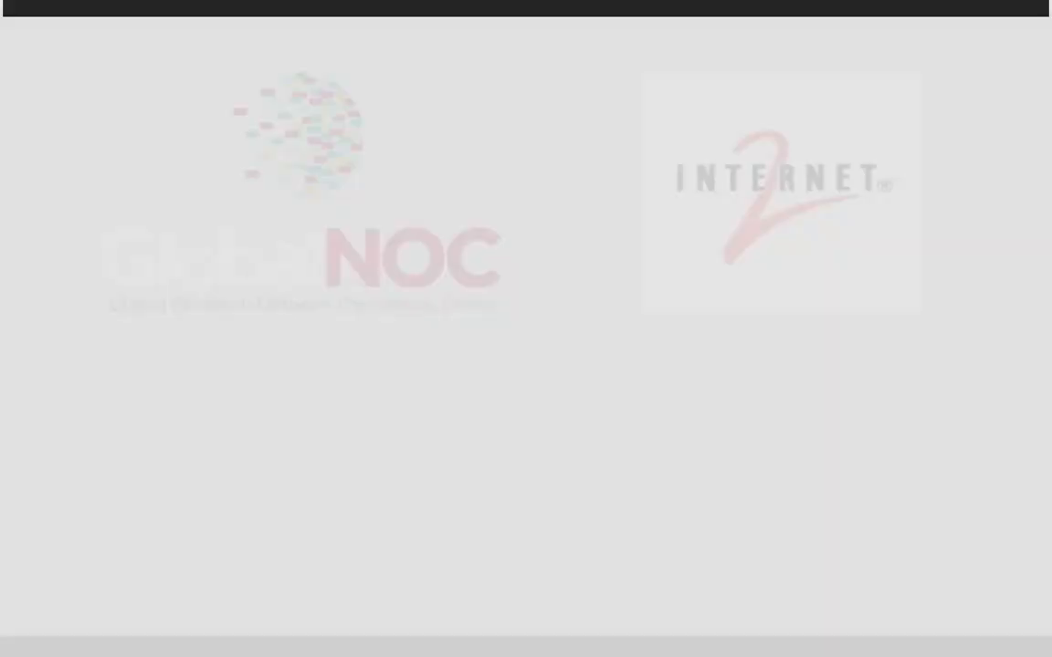